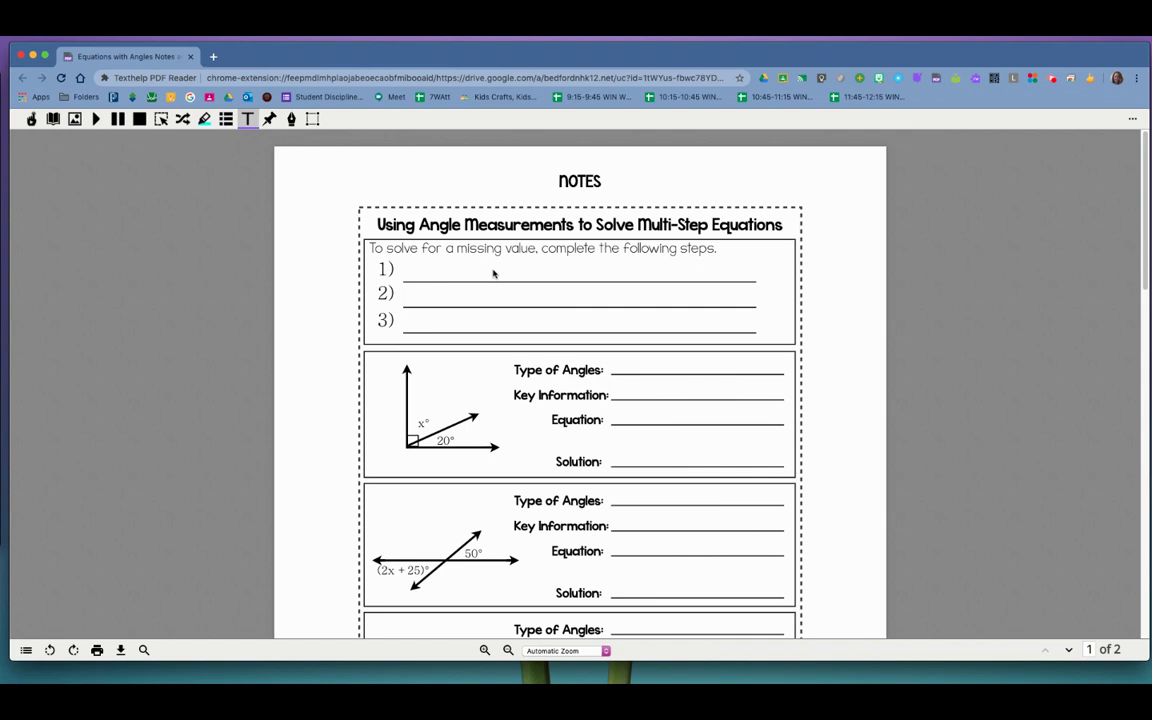
Write 'Identify the types of angles given' in a widened text box on the step 1 line.
left_click(247, 120)
left_click(409, 272)
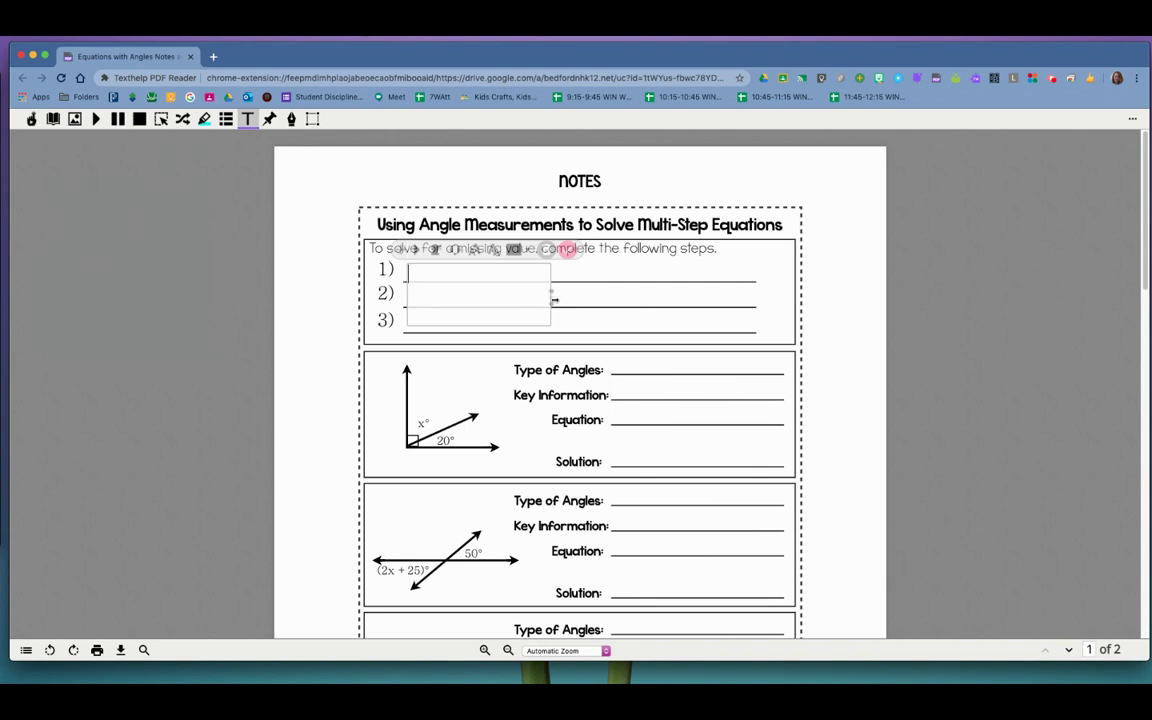
left_click_drag(548, 291, 759, 276)
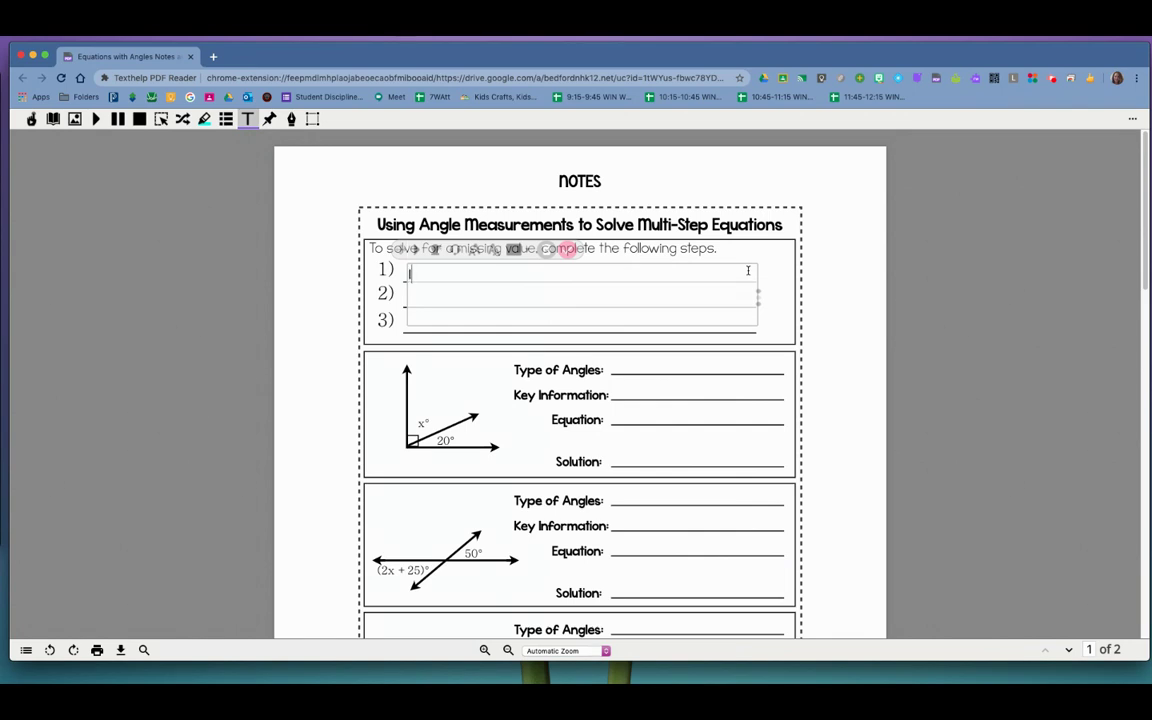
type("Identify the types of")
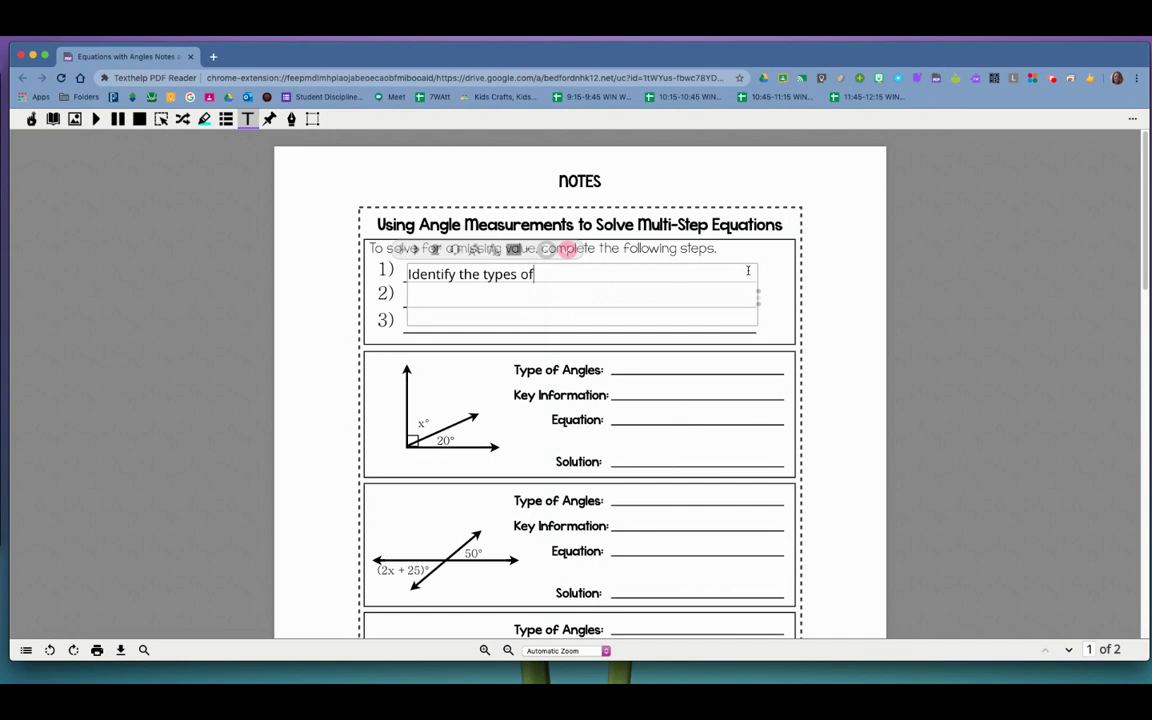
type(" angles given")
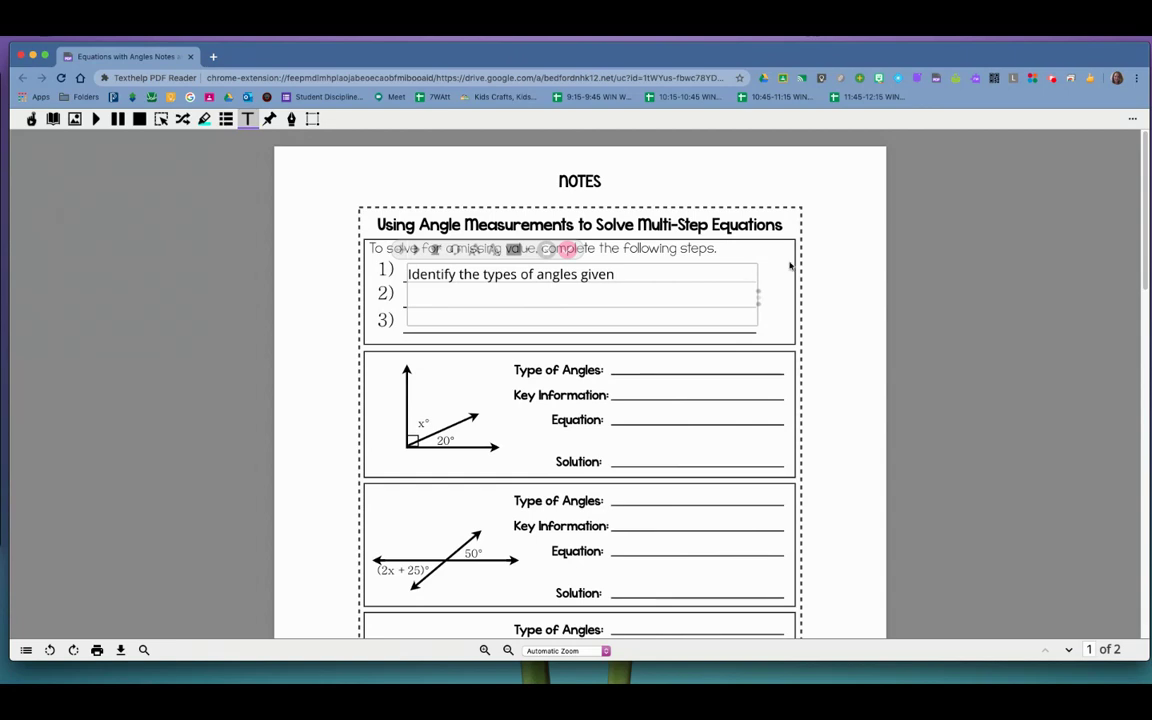
left_click(781, 294)
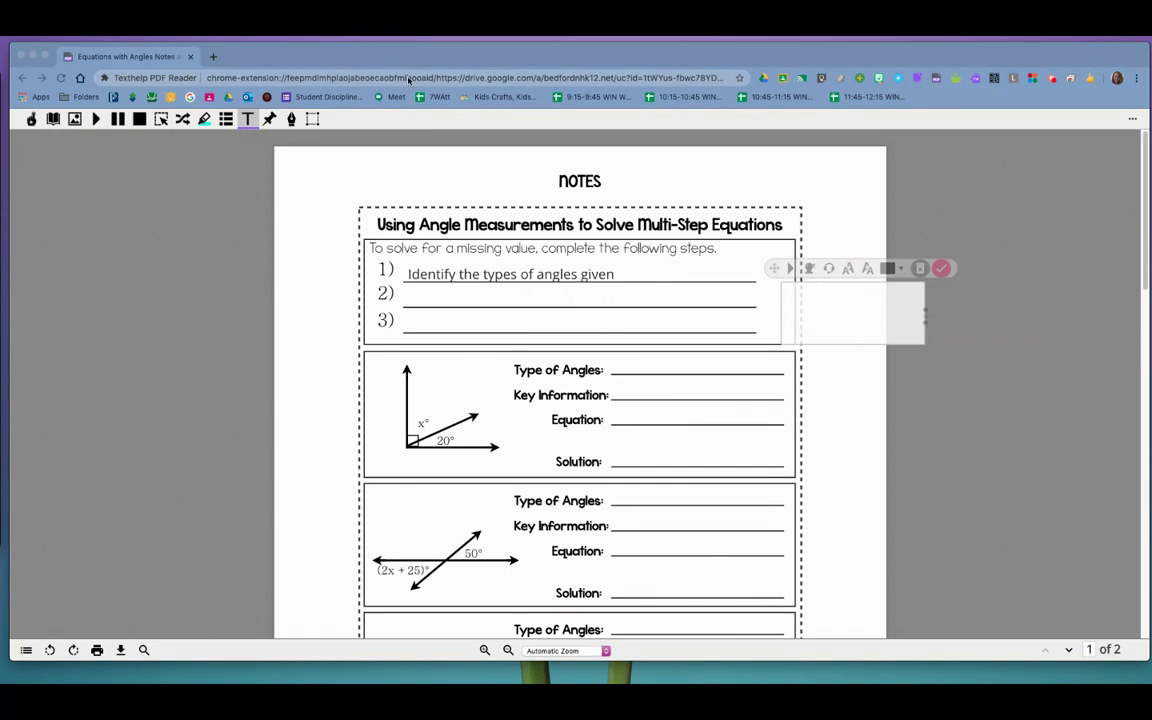
left_click(411, 298)
Write 'Determine the relationship the two angles have' on the step 2 line.
left_click_drag(775, 268, 396, 272)
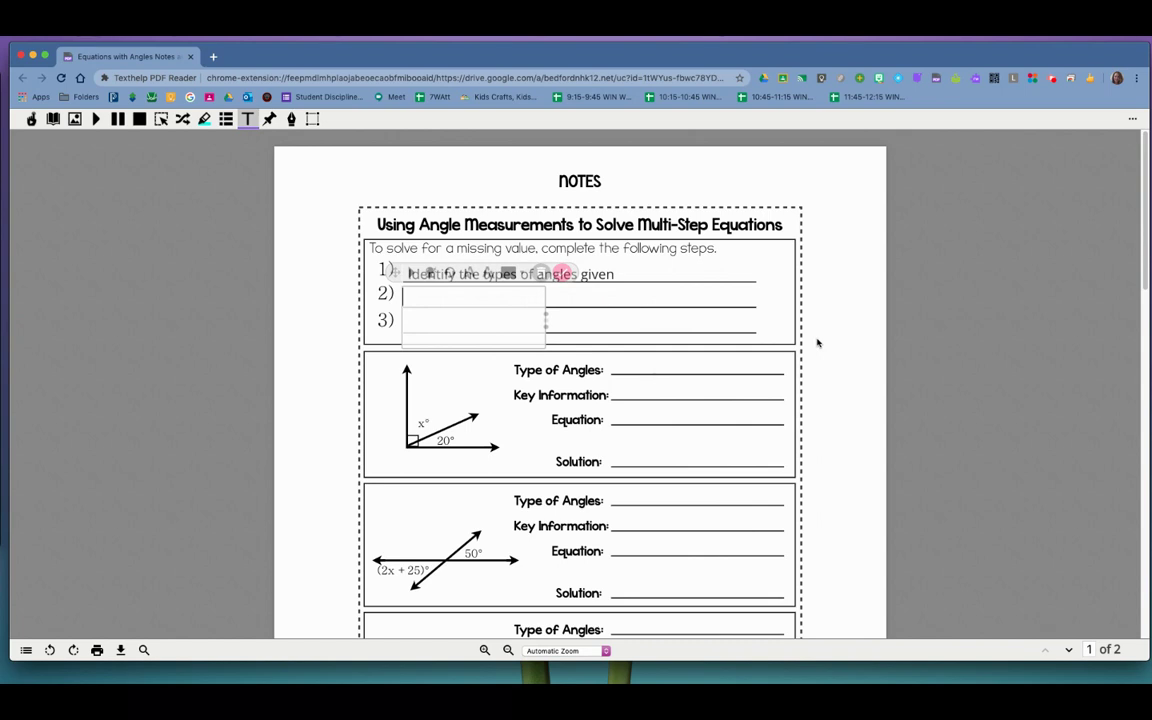
type("Determ")
left_click_drag(546, 320, 755, 318)
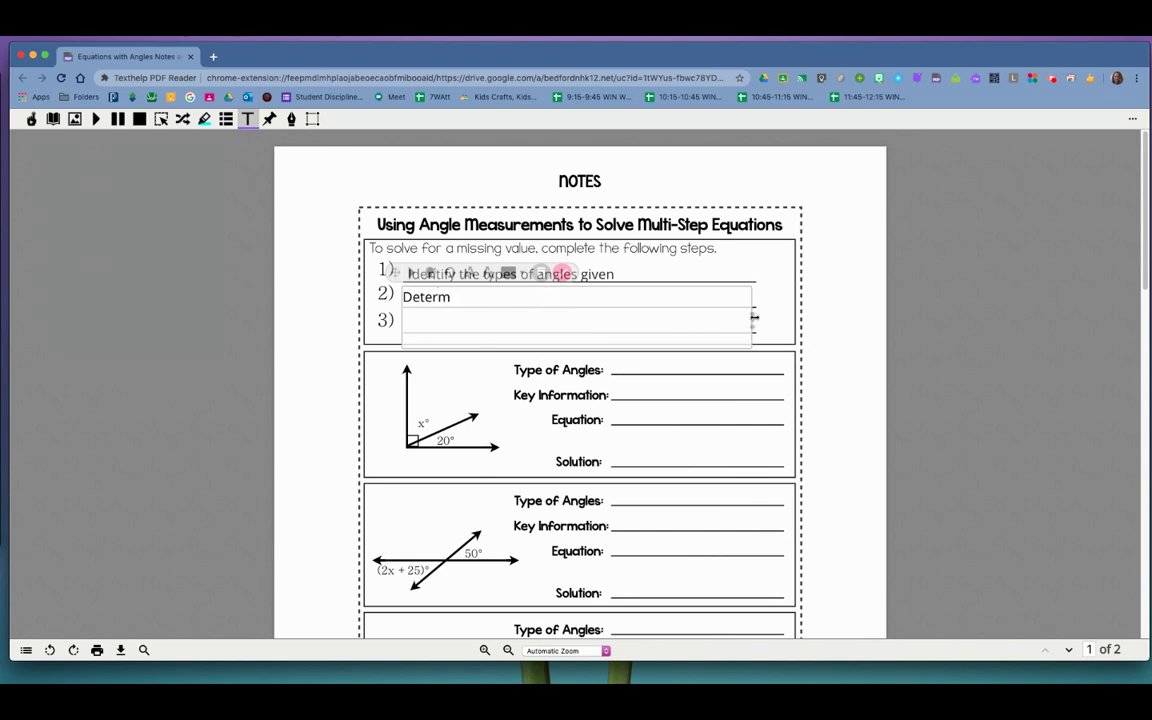
type("ine the relationship ")
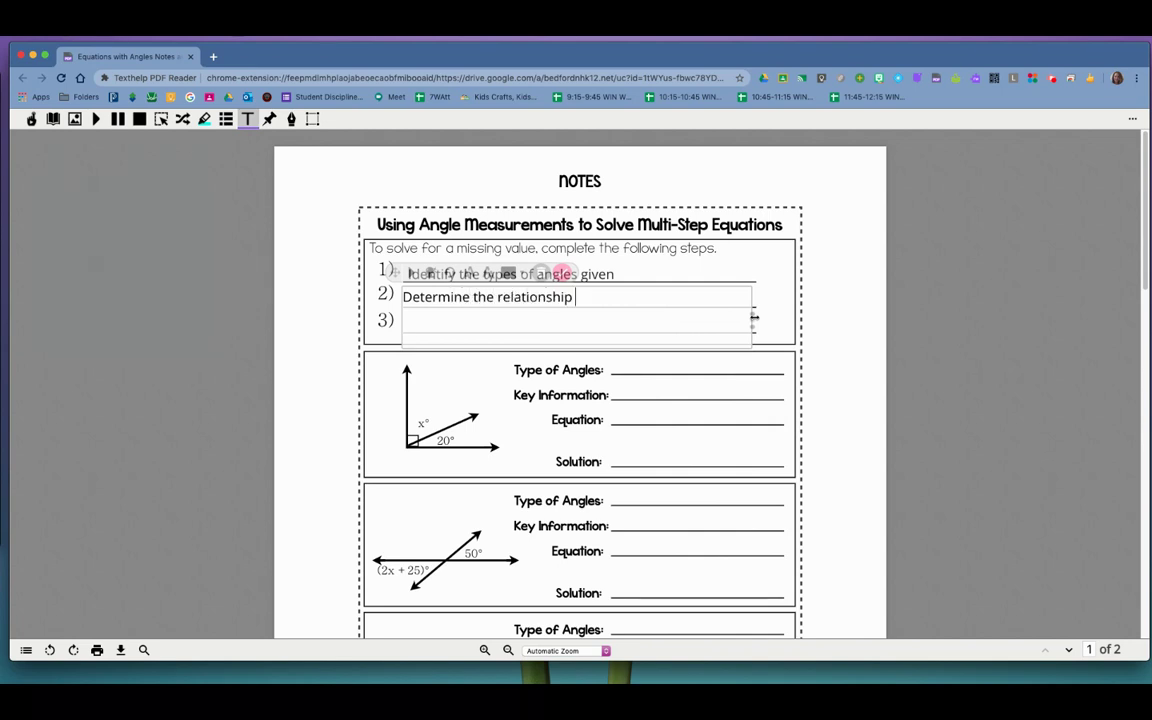
type("the two angles have")
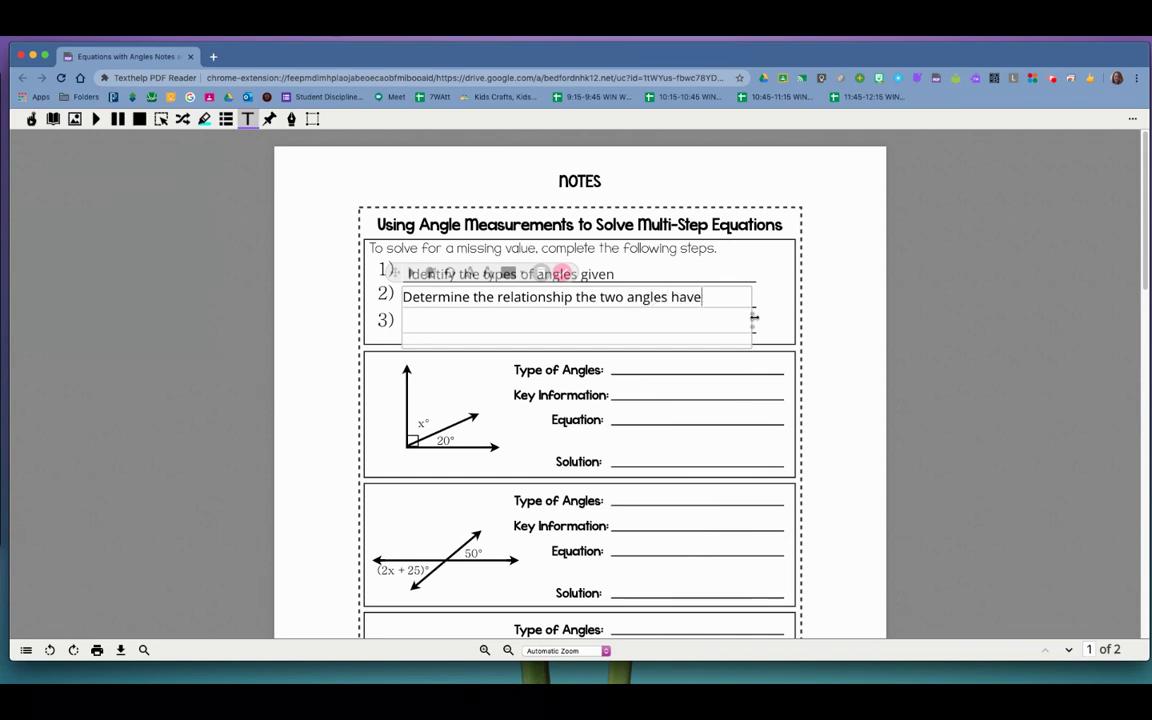
left_click(772, 316)
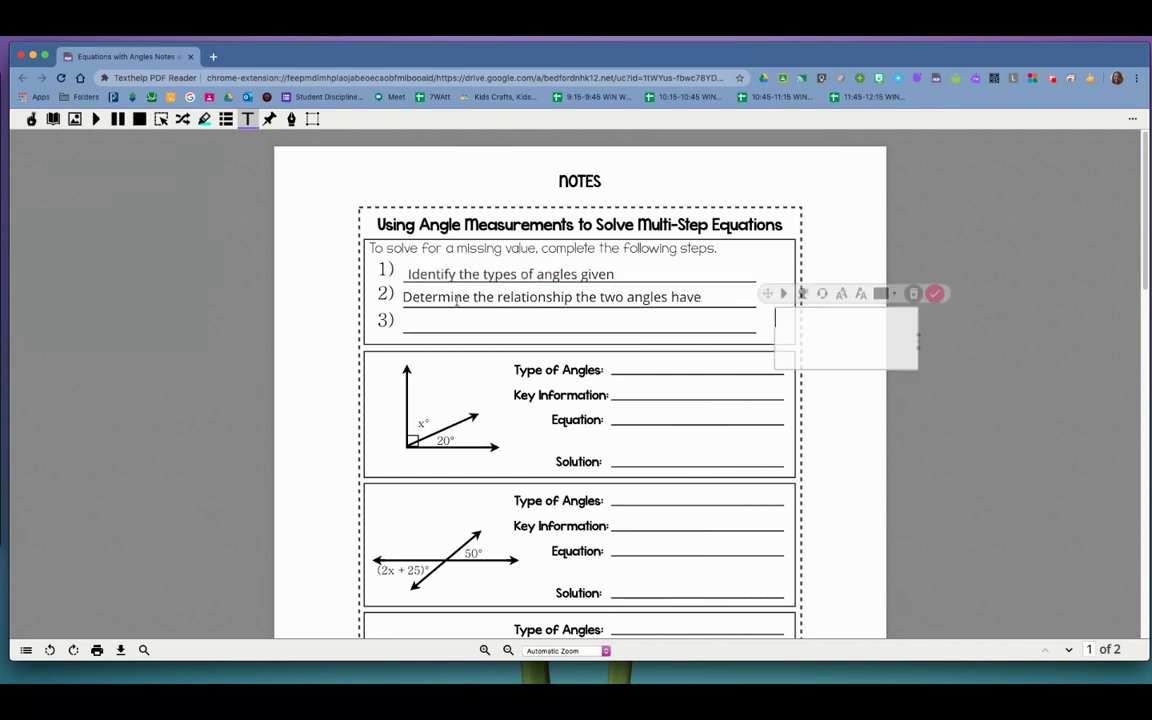
Write 'Set up an equation and solve for the missing value' on step 3, correcting the 'issing' typo.
left_click_drag(767, 293, 394, 298)
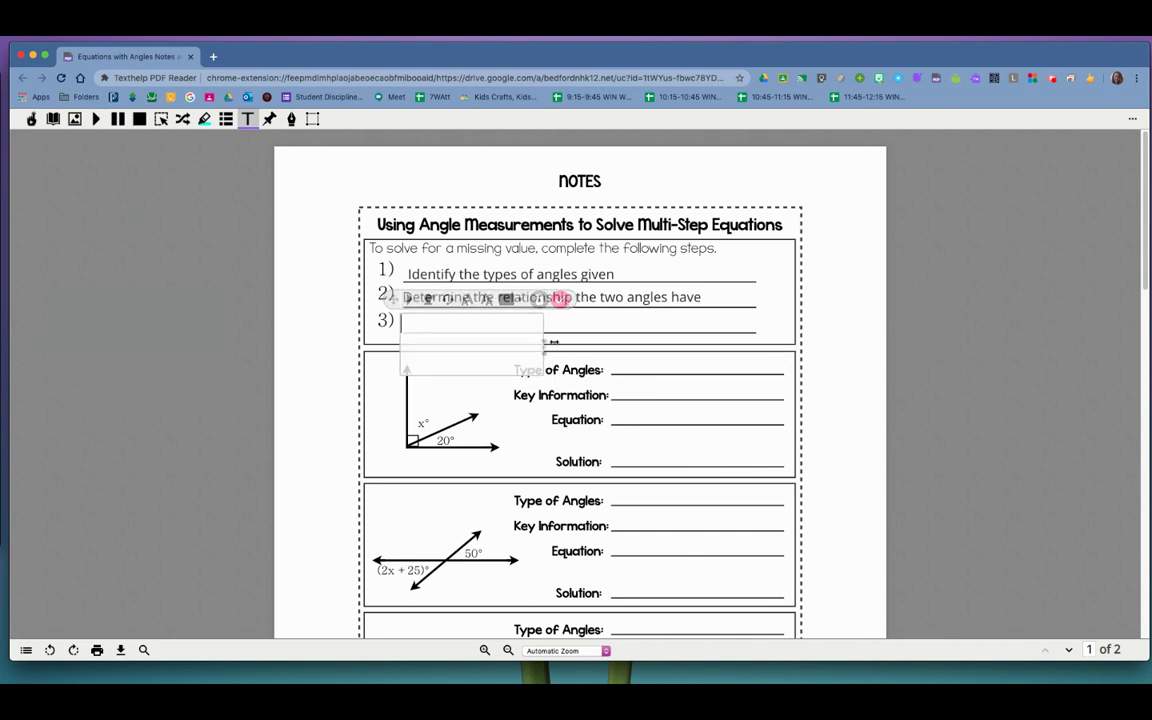
left_click_drag(544, 342, 756, 342)
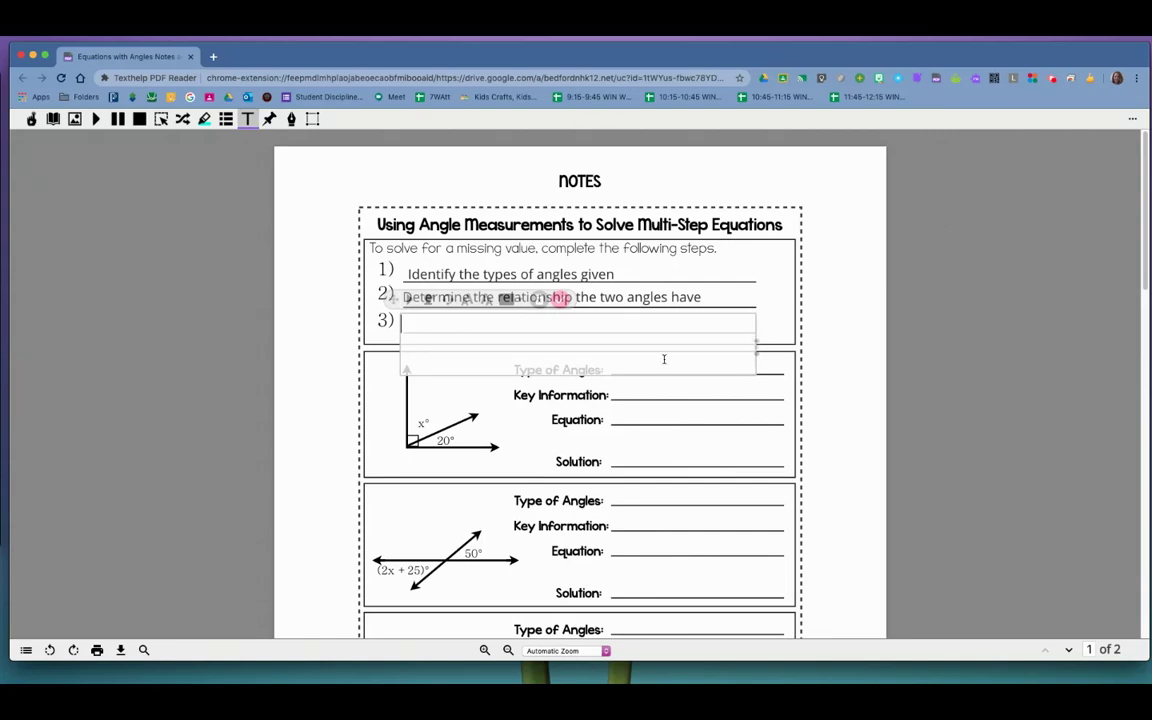
type("Set up an equation and ")
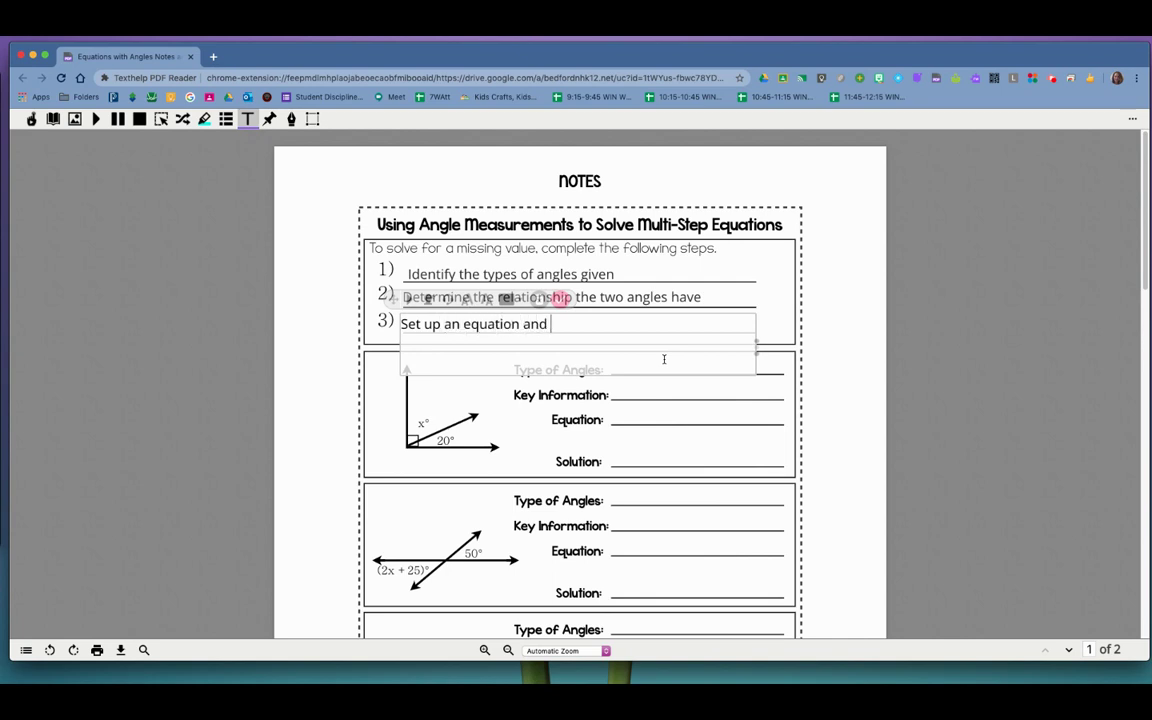
type("solve for the issing")
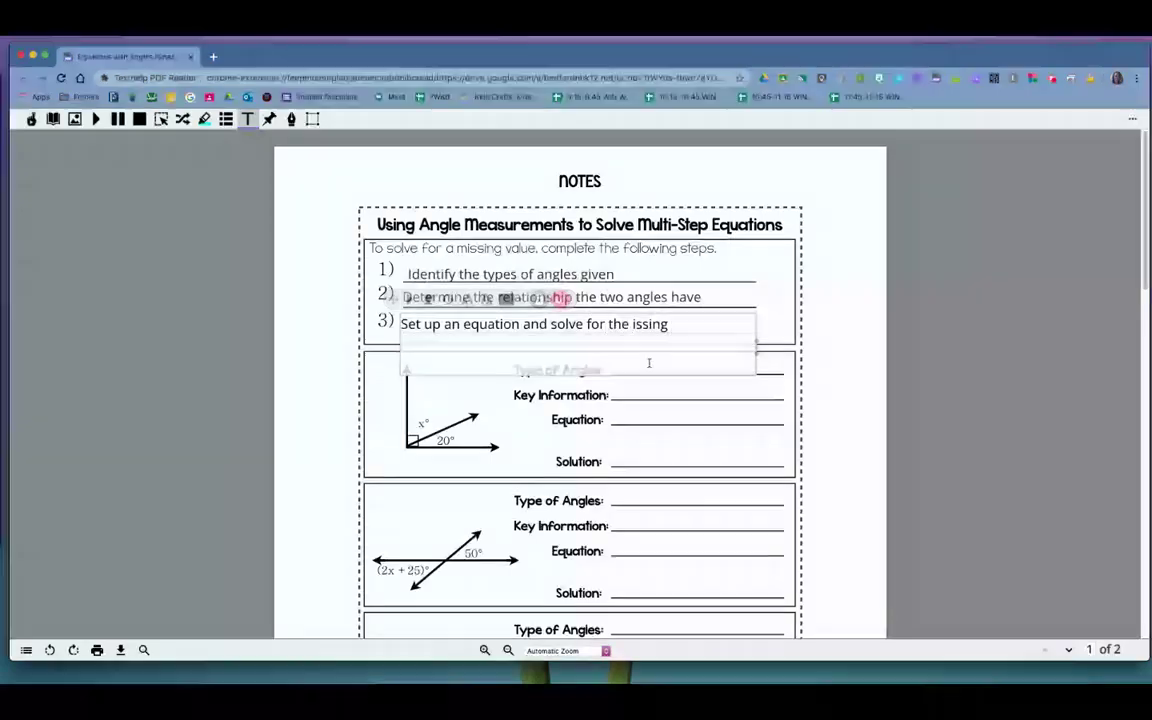
left_click(632, 323)
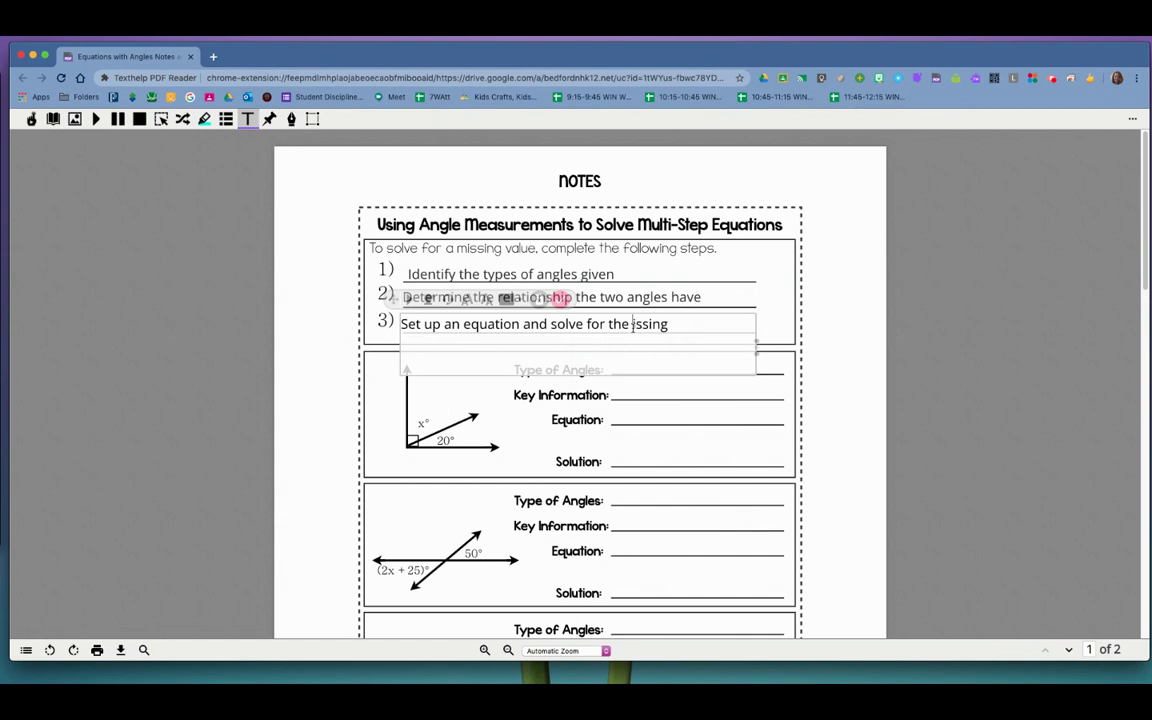
type("m")
left_click(713, 324)
type("value")
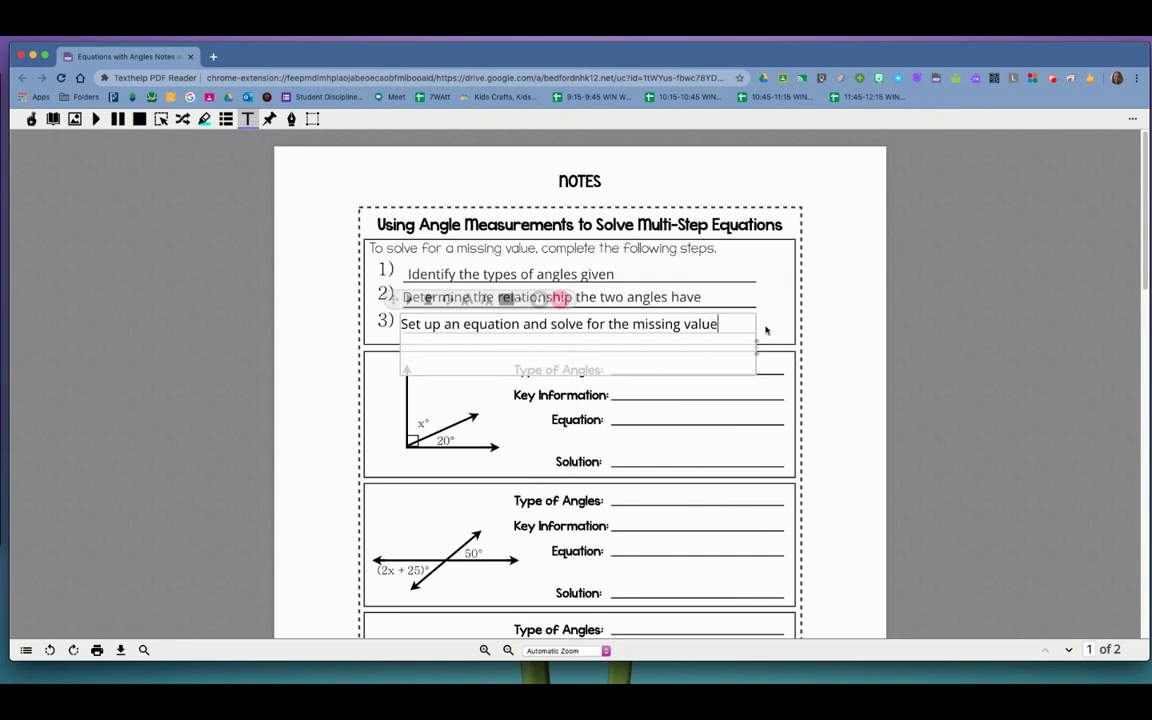
left_click(776, 328)
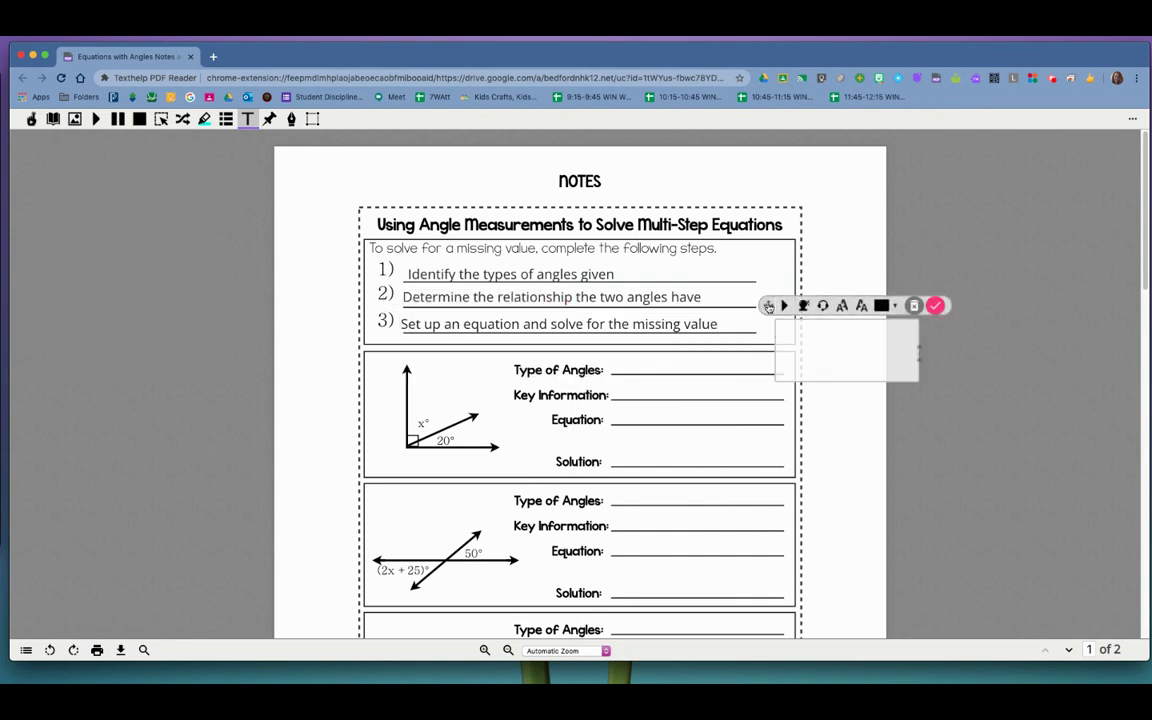
left_click_drag(770, 305, 605, 342)
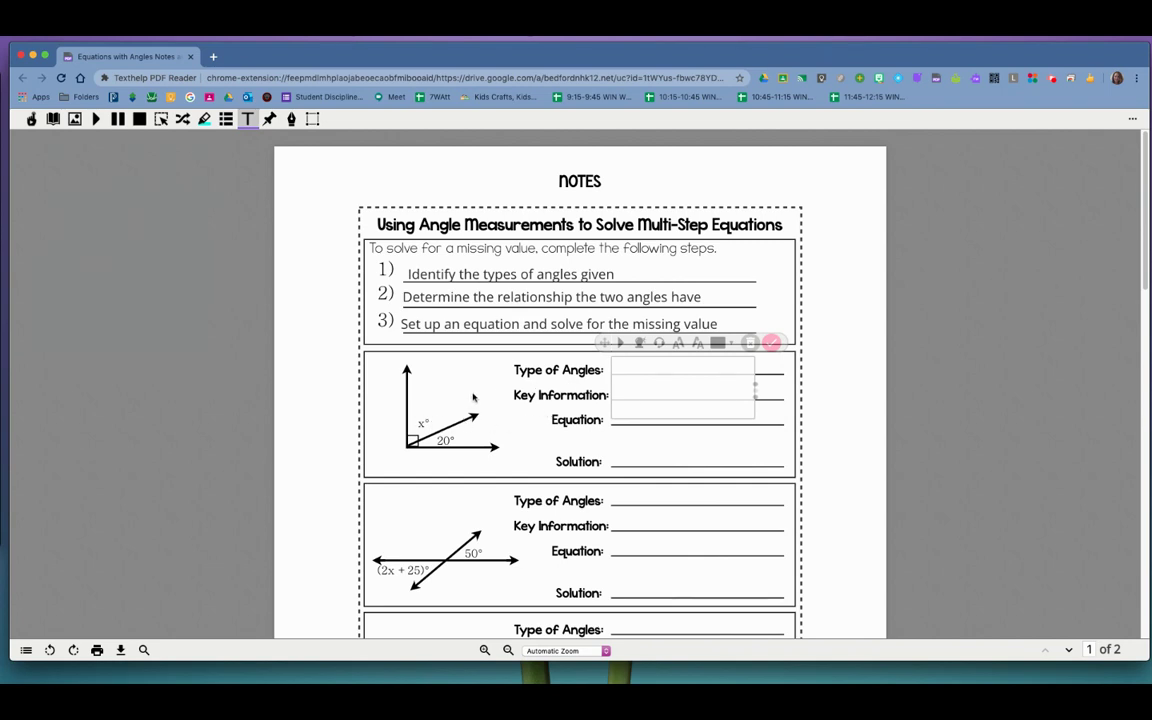
Enter 'complementary' beside Type of Angles and 'sum of 90°' beside Key Information for problem one.
scroll(474, 397, "down", 2)
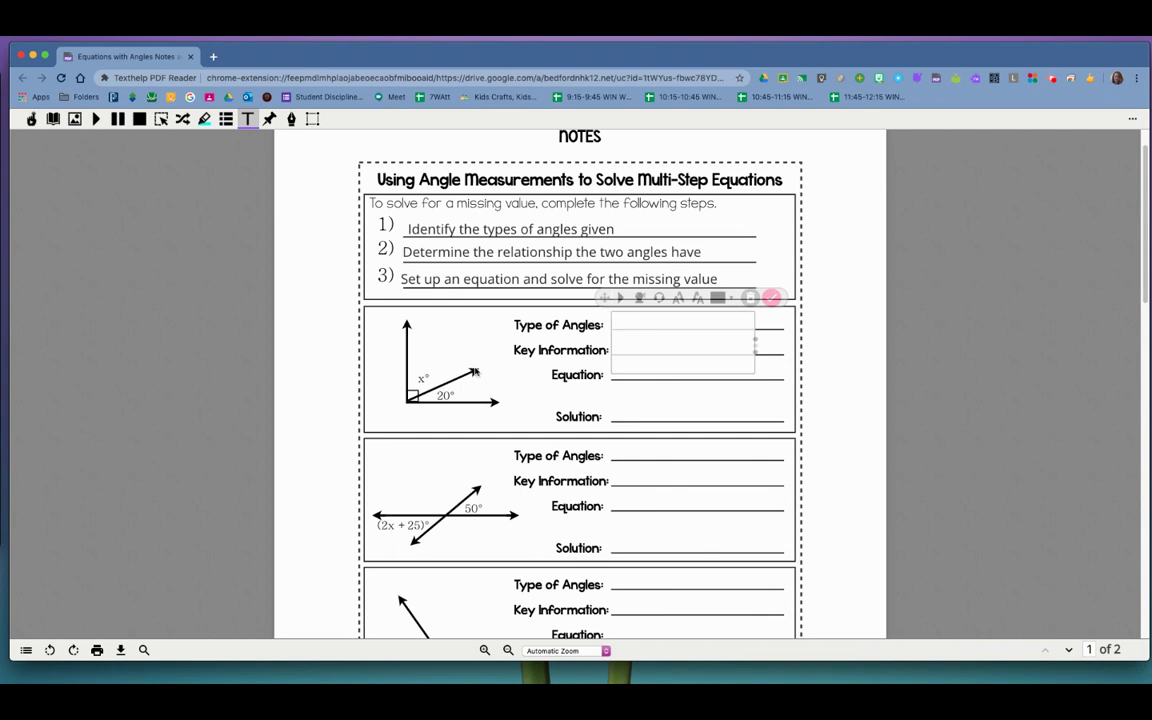
left_click(636, 320)
type("complementary")
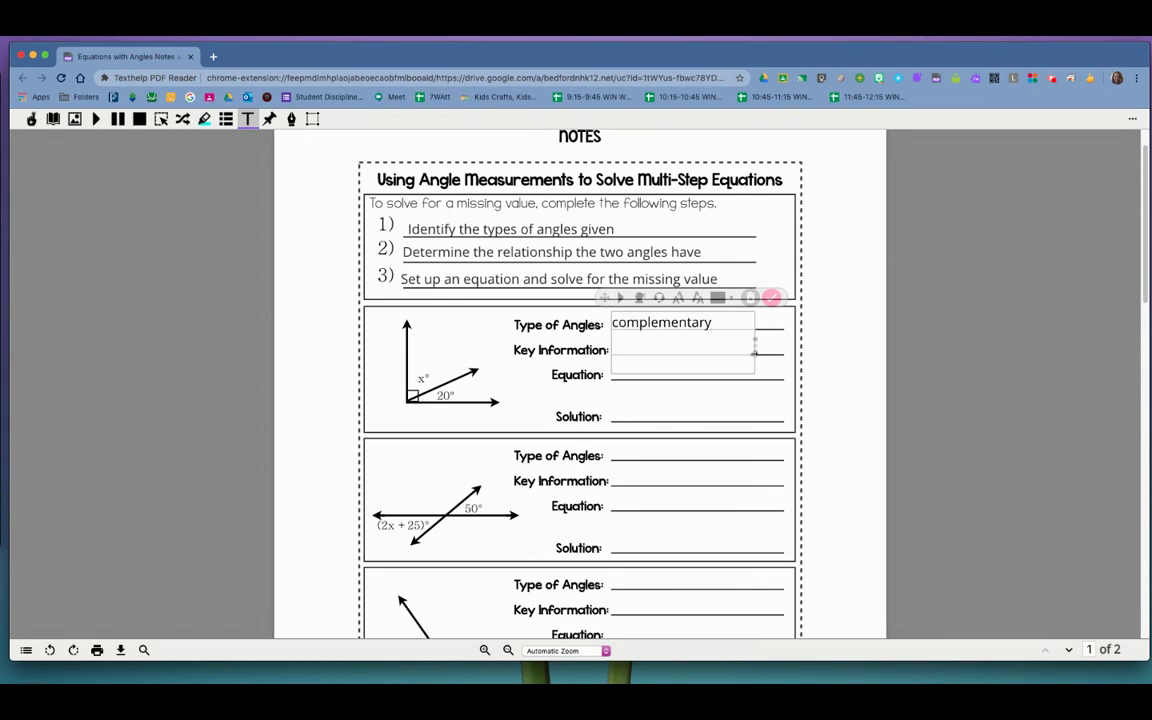
left_click(768, 351)
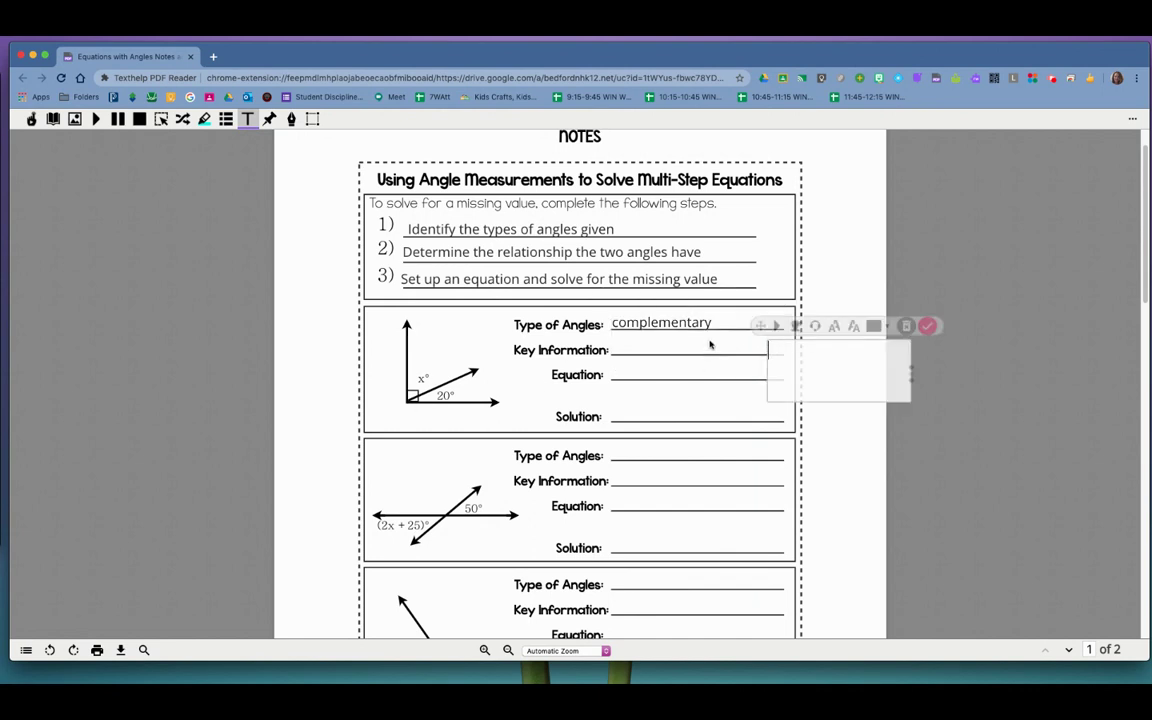
left_click_drag(768, 326, 605, 323)
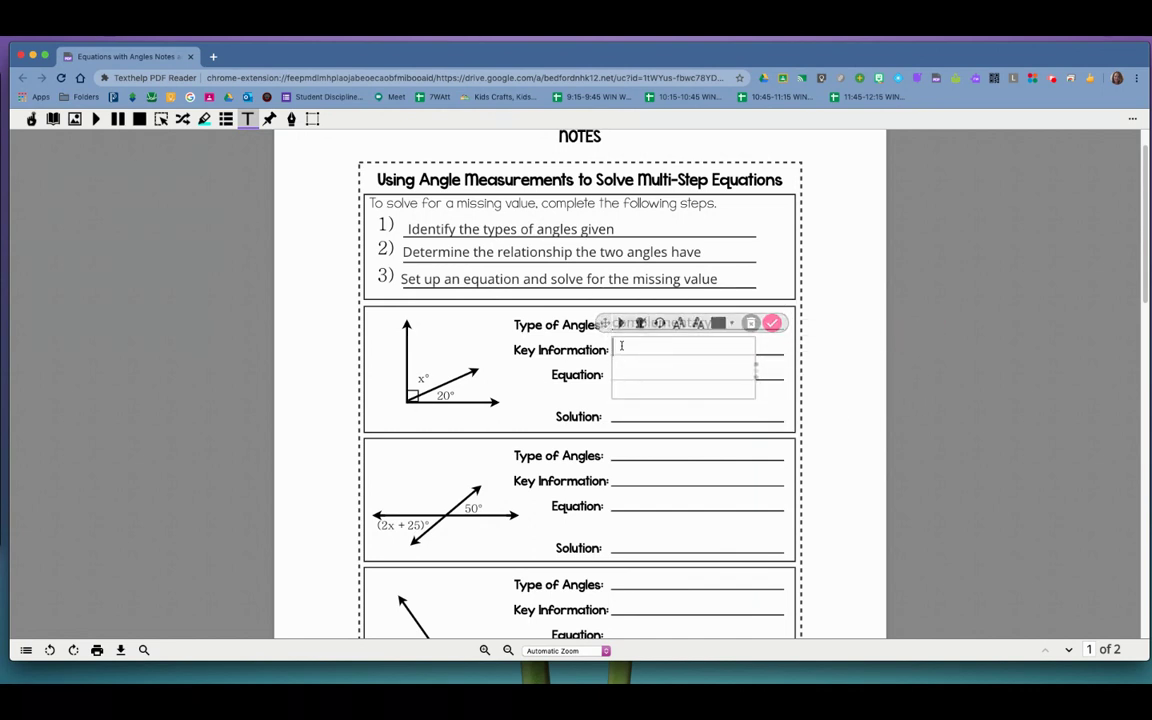
type("su")
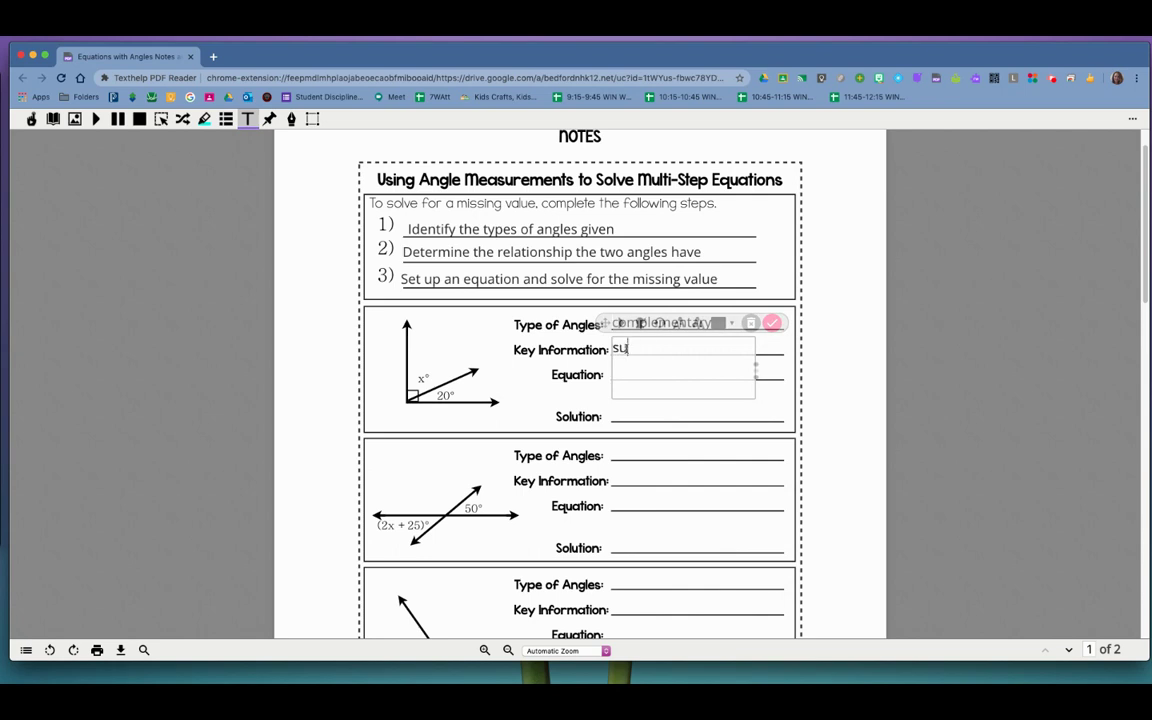
type("m of 90°")
Write the worked equation x+20=90, -20 -20, x=70° with x=70° on the Solution line.
left_click(729, 347)
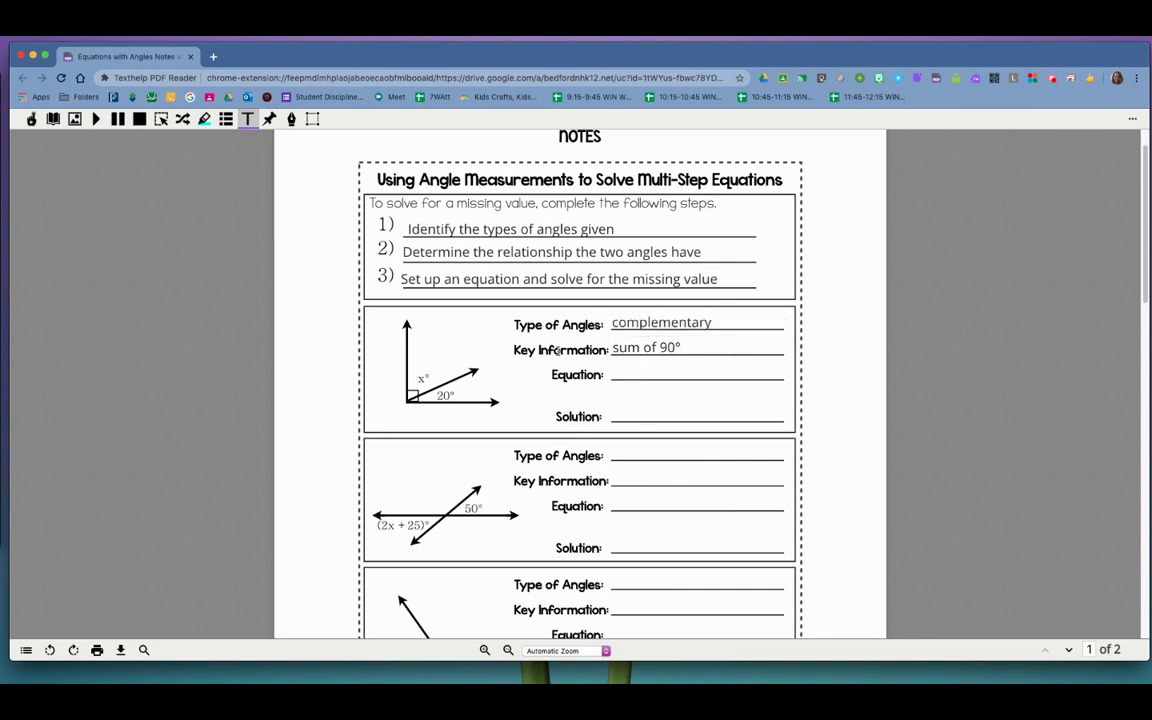
left_click(613, 375)
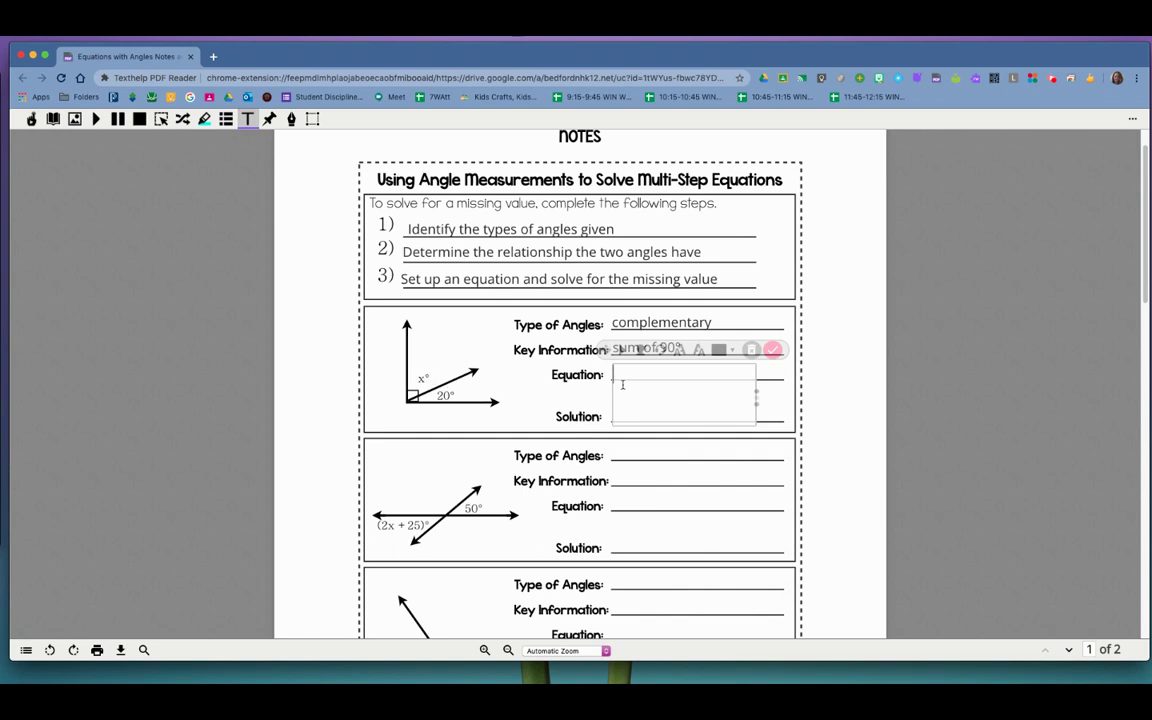
type("x+20=90")
key("Return")
type("-20    -20")
key("Return")
type("x")
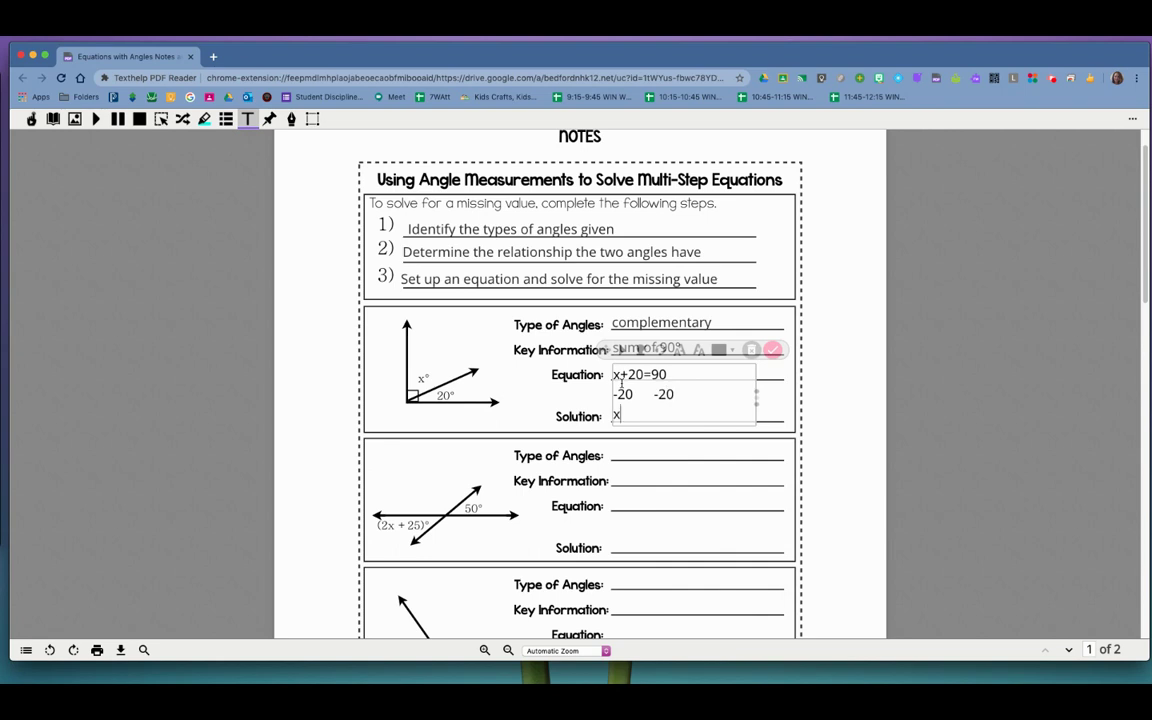
type("=70°")
left_click_drag(610, 376, 498, 418)
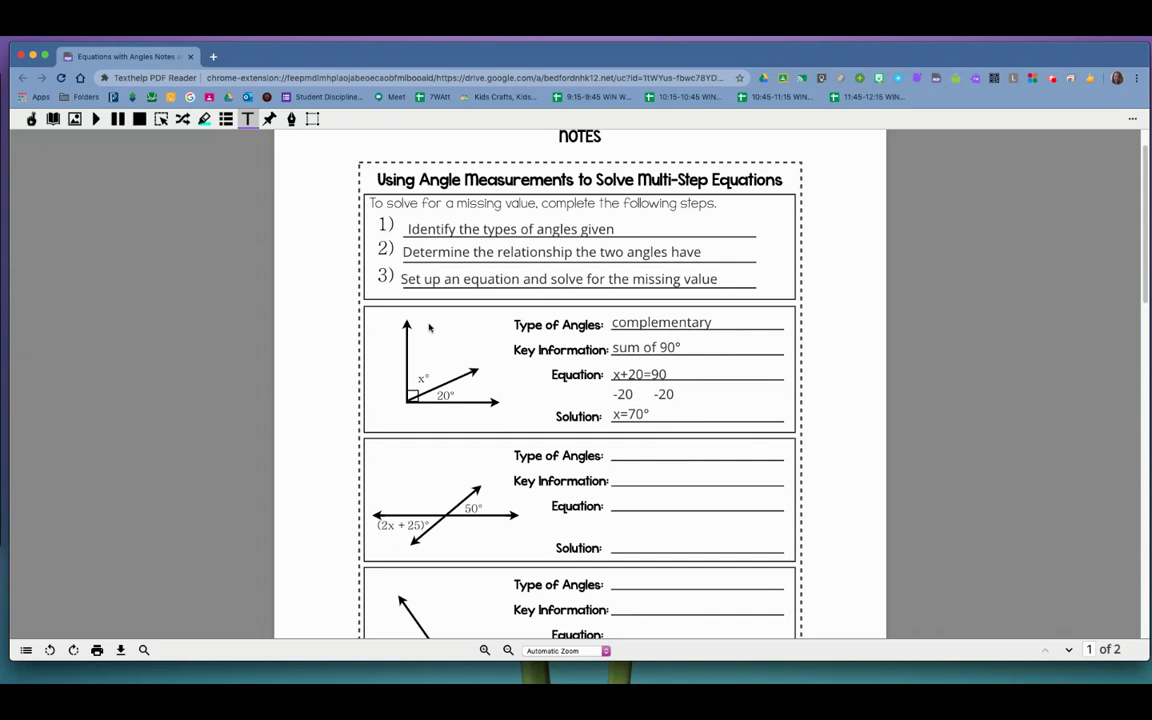
Label the unknown angle on the first problem's diagram as 70°.
left_click(431, 367)
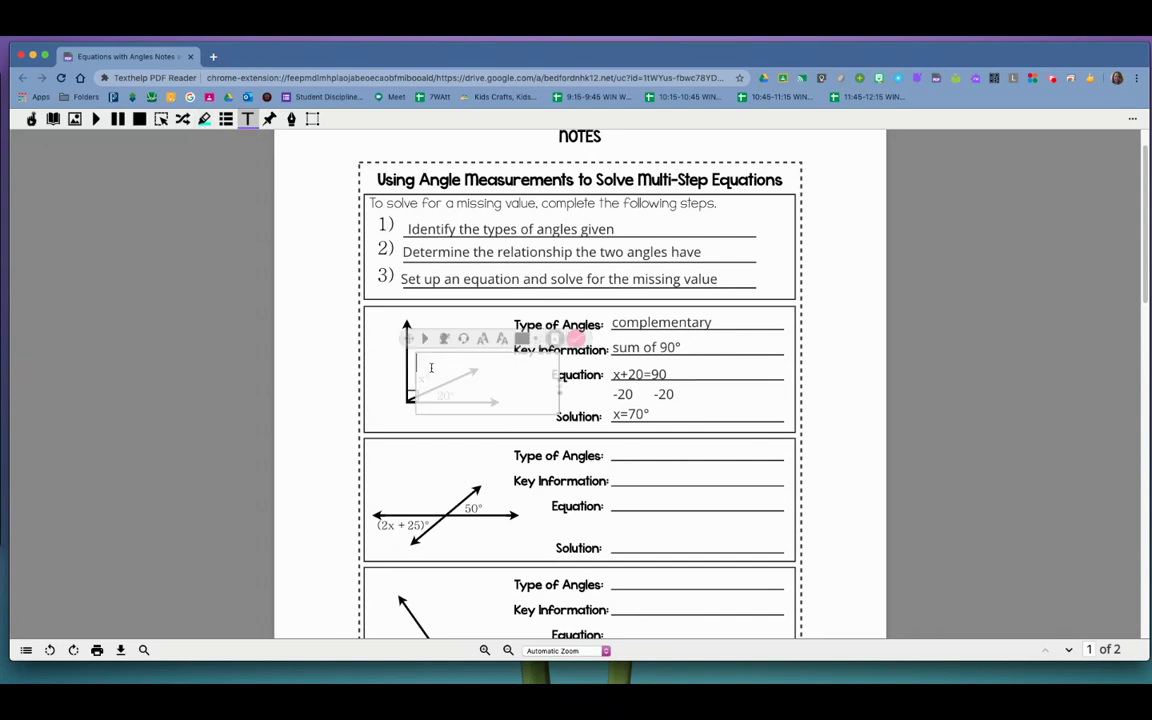
type("70°")
key("Escape")
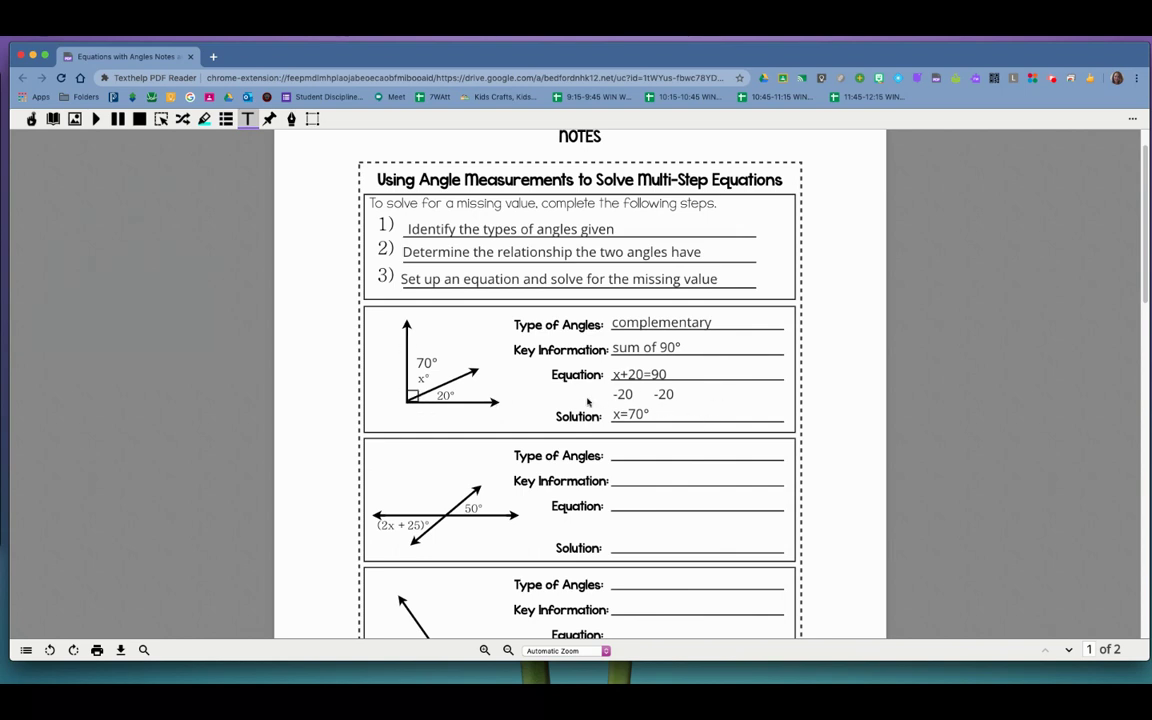
Enter 'vertical' beside Type of Angles for the second problem.
scroll(548, 398, "down", 2)
scroll(546, 398, "down", 3)
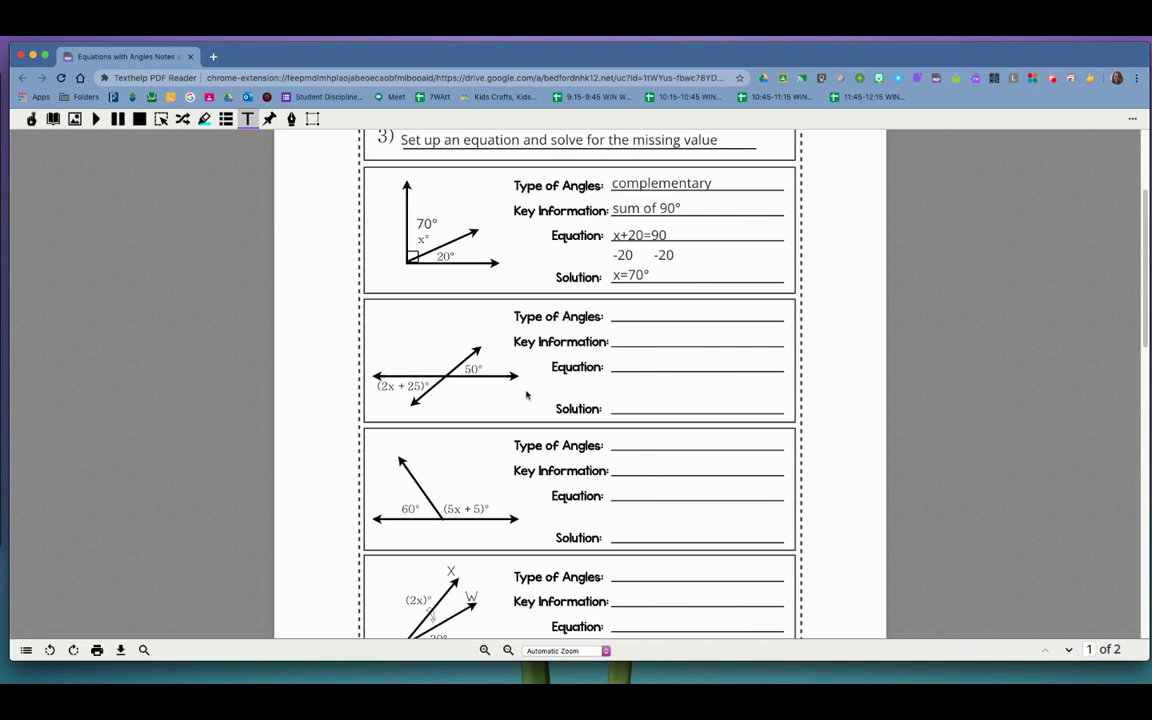
left_click(625, 314)
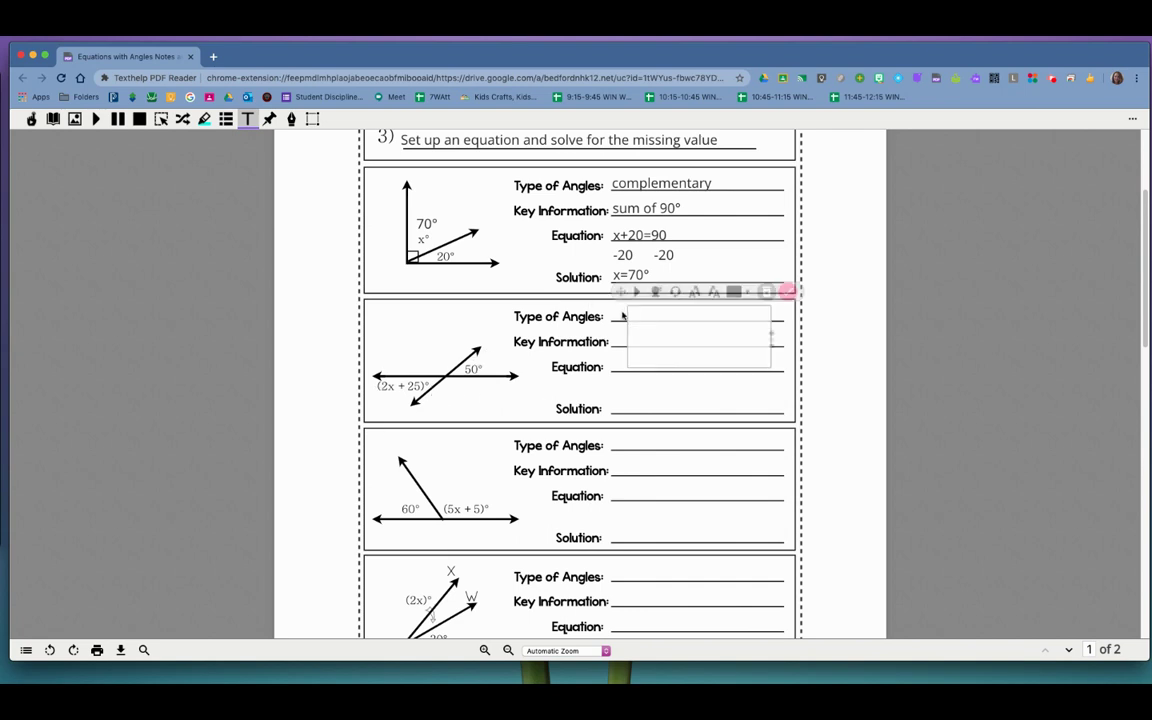
left_click_drag(623, 299, 612, 296)
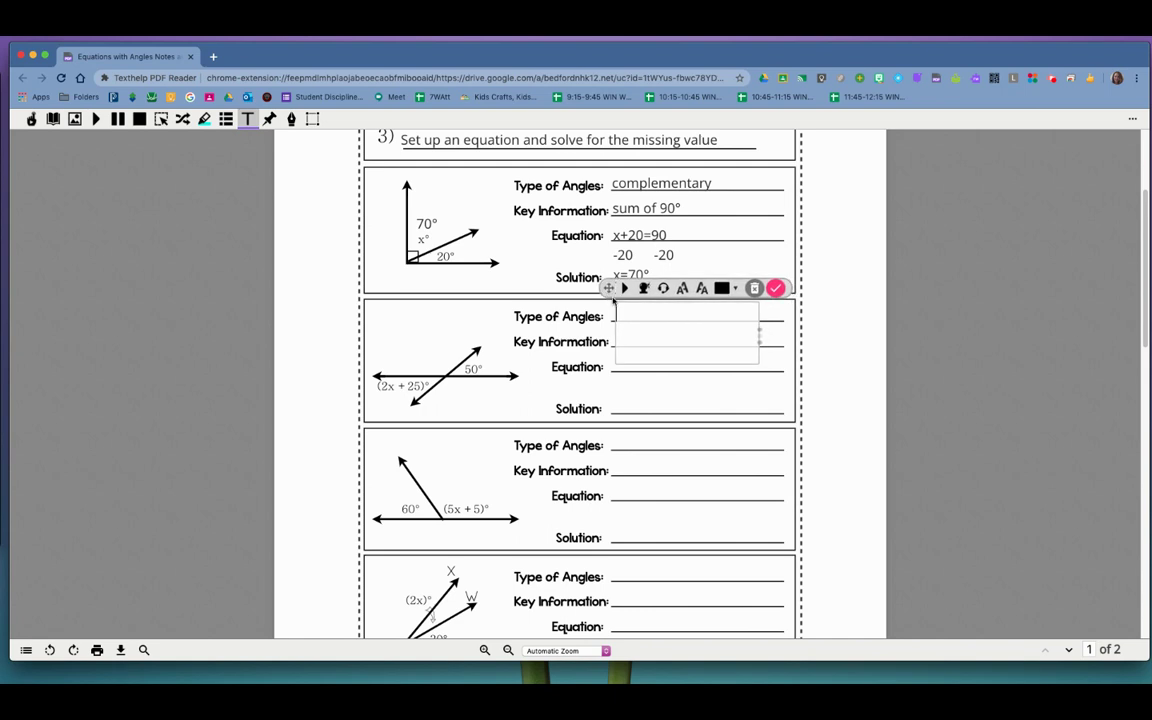
type("vewi")
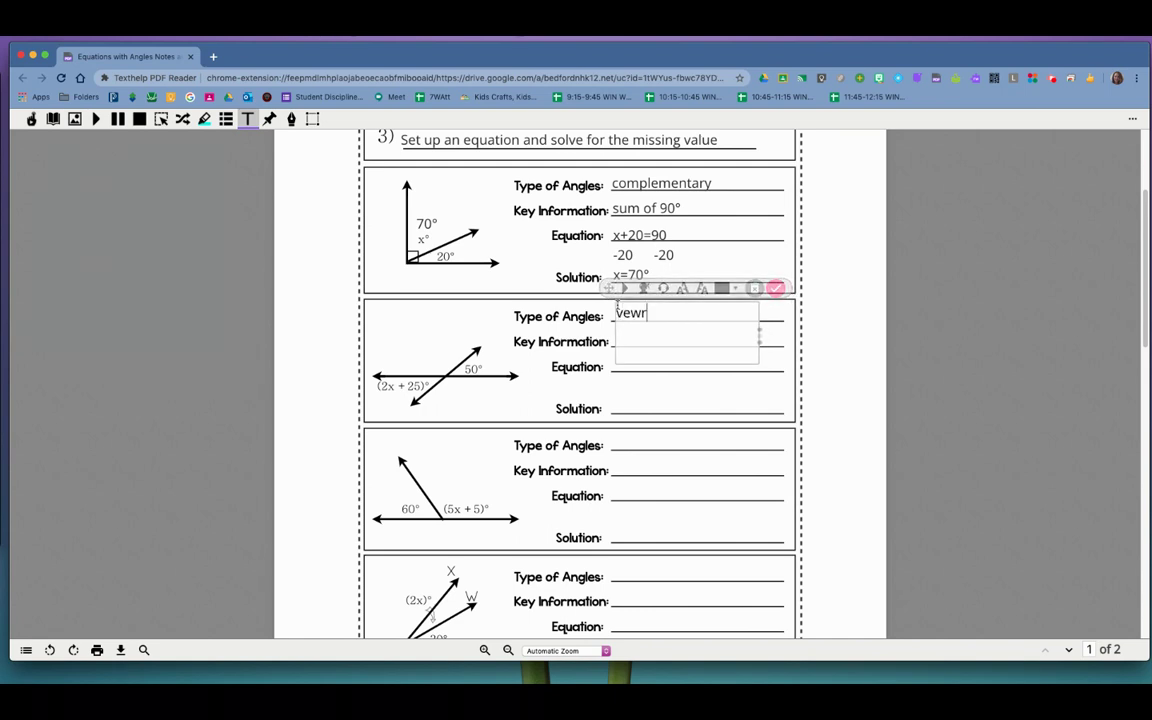
key("BackSpace")
key("BackSpace")
type("rtical")
left_click(775, 288)
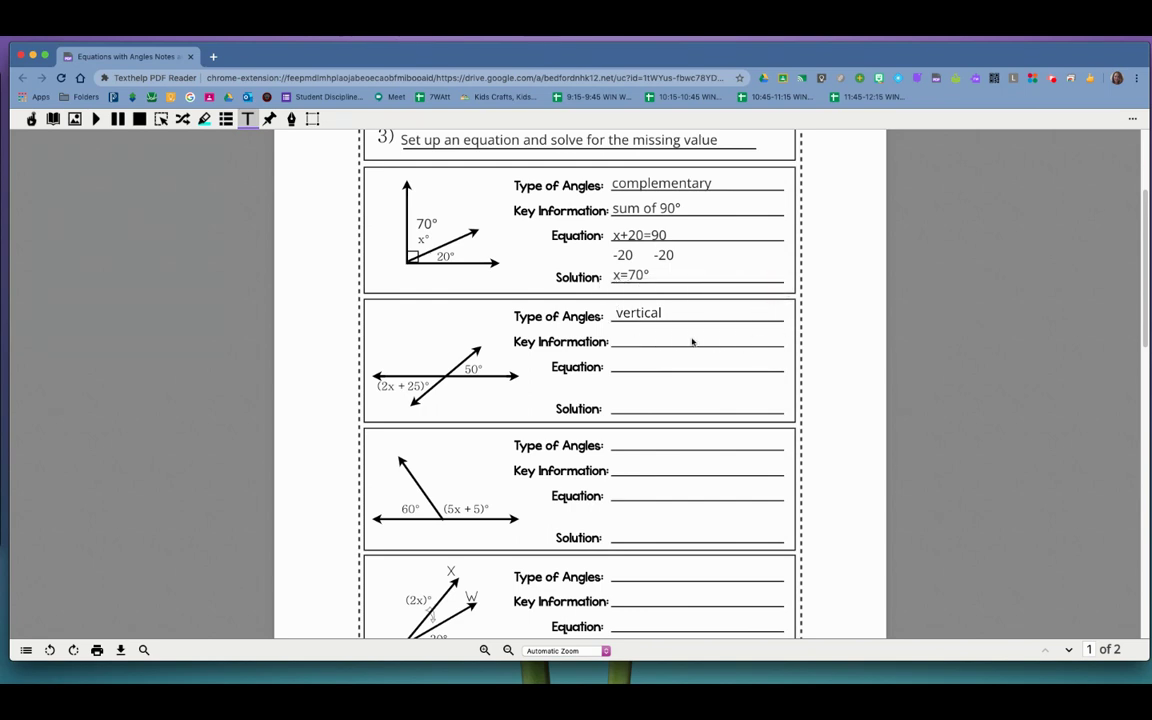
Enter 'congruent to each other' on one line beside the second problem's Key Information.
left_click(625, 341)
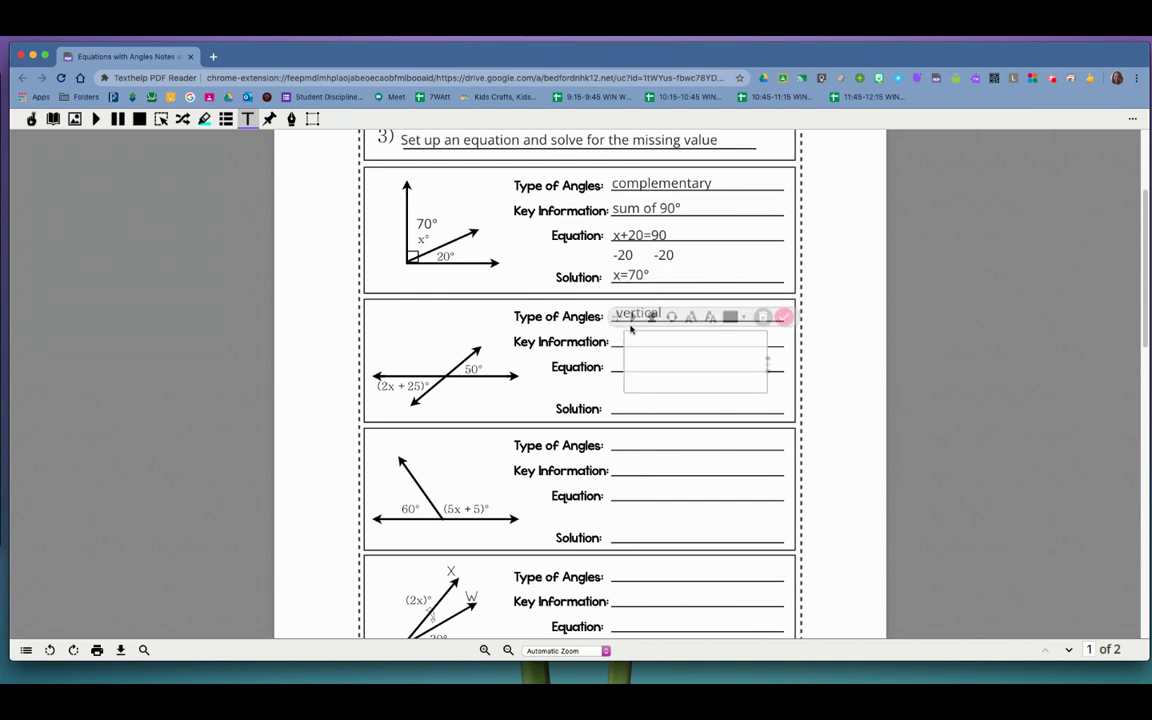
left_click_drag(620, 316, 605, 316)
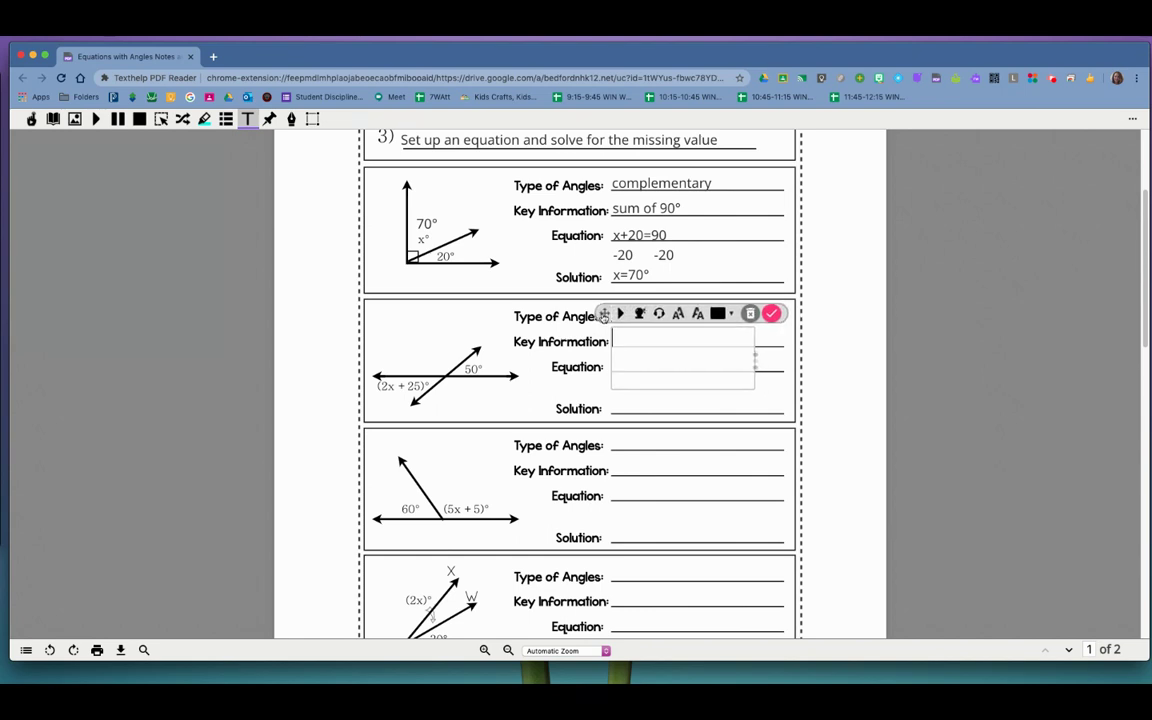
type("cong")
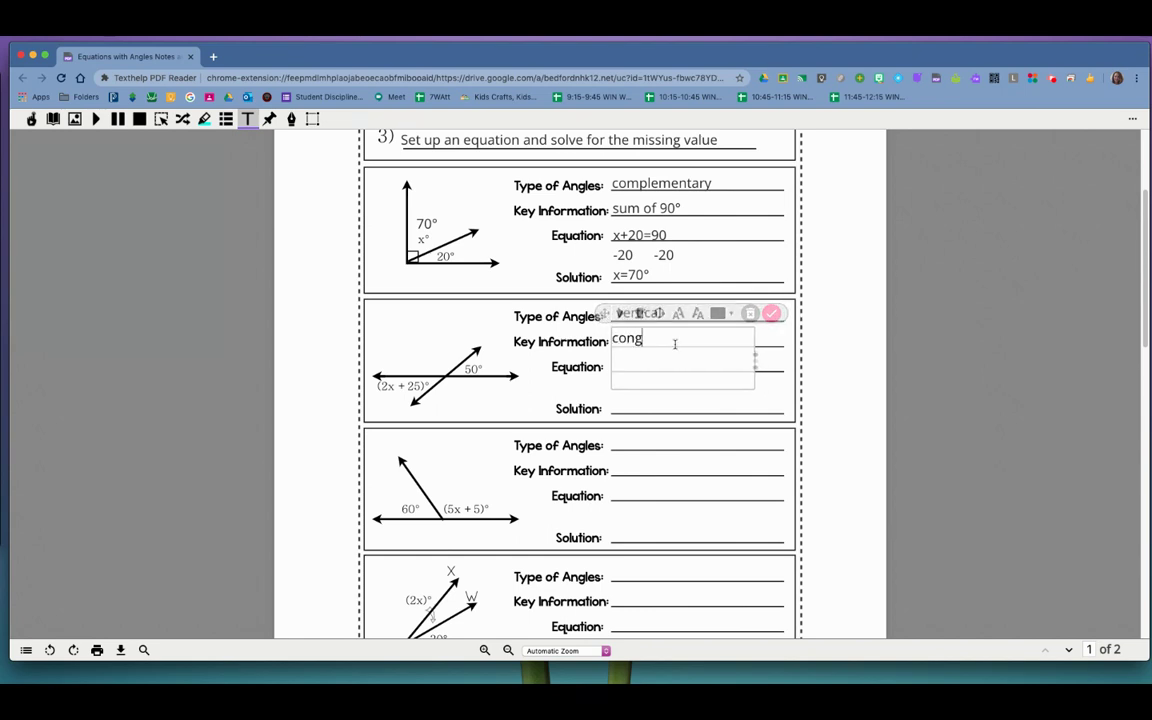
type("ruent to each other")
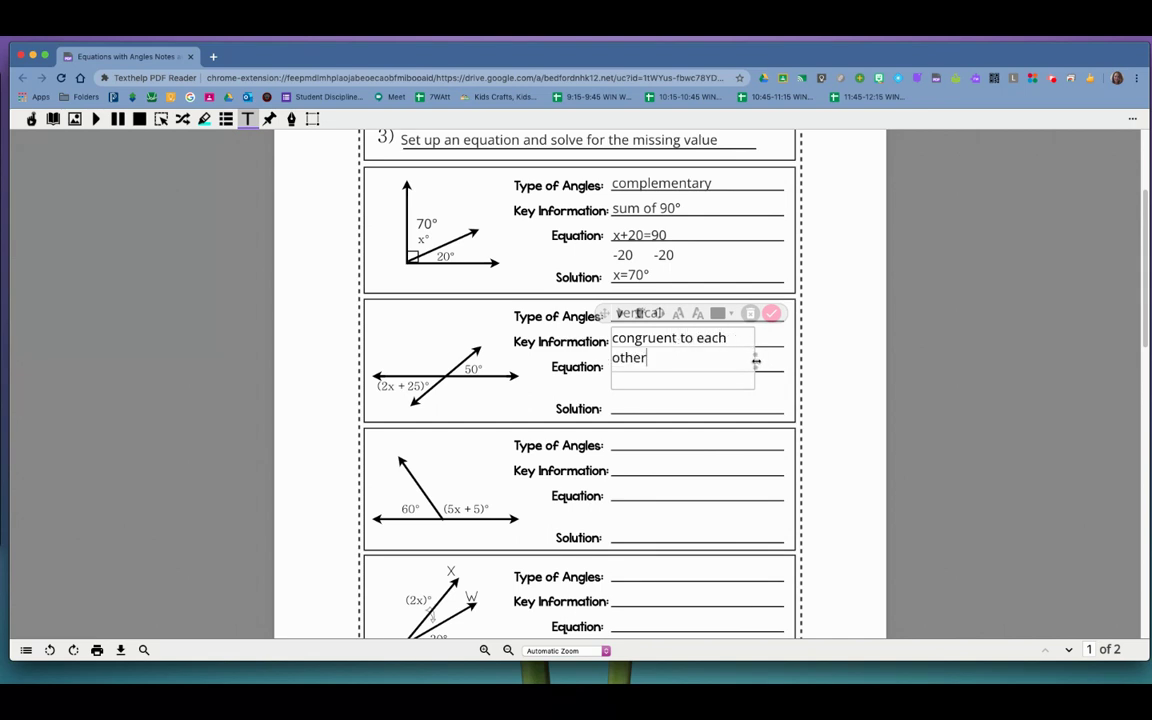
left_click_drag(755, 358, 787, 356)
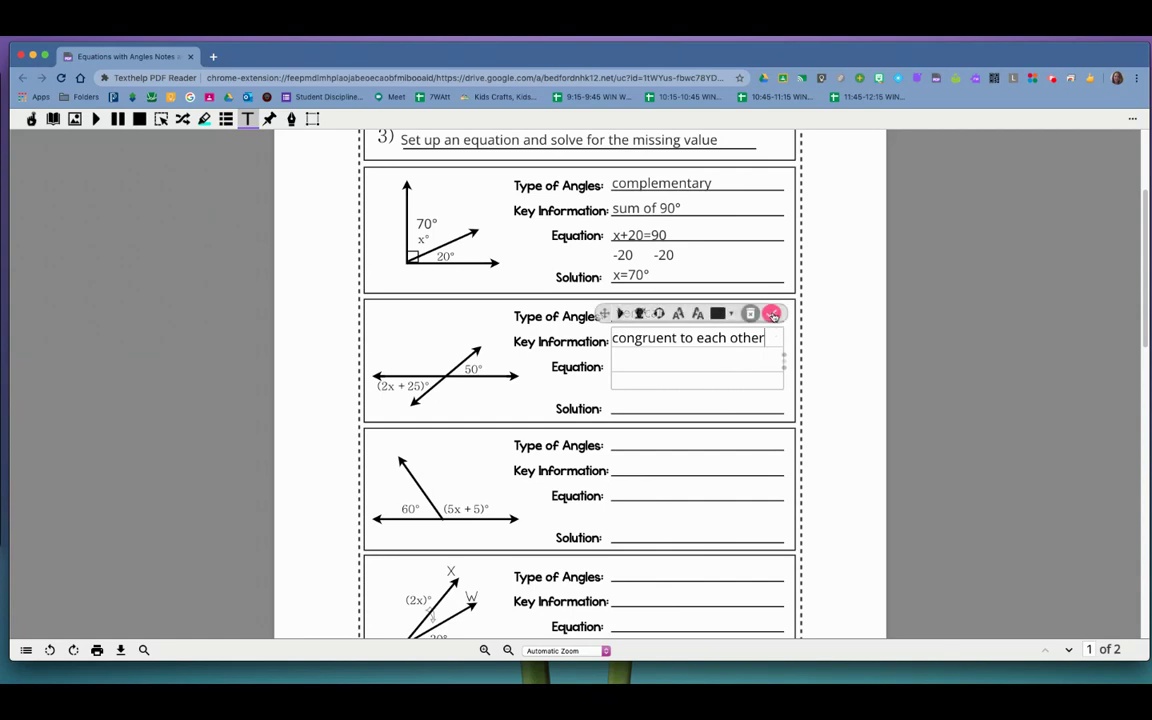
left_click(772, 314)
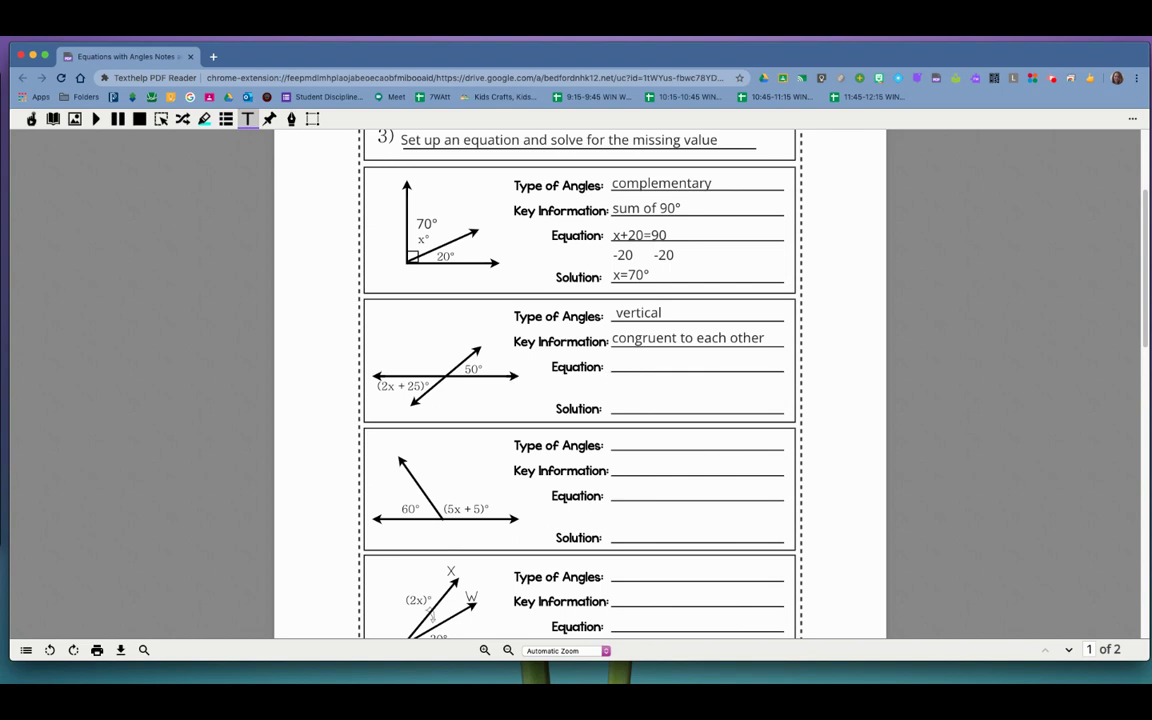
Write 2x+25=50, -25 -25, 2x = 50, /2 /2, x = 25° on separate lines at Equation.
left_click(613, 367)
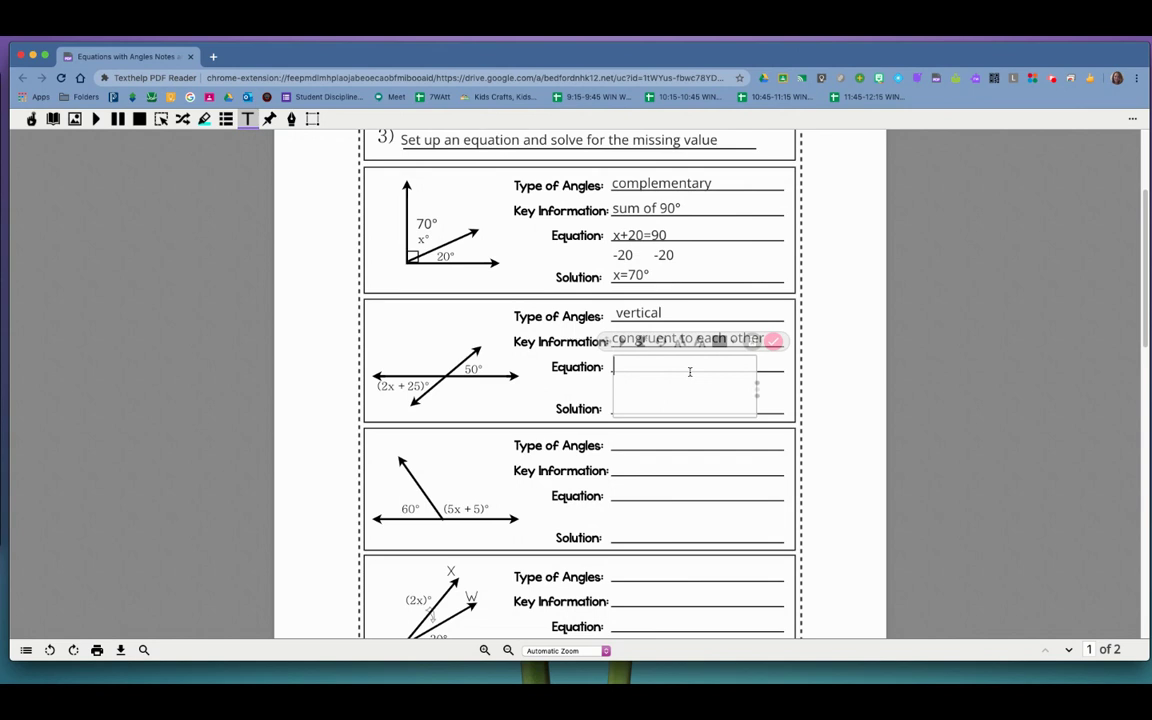
type("2x+25=50")
left_click(632, 377)
key("Return")
type("-25  -25")
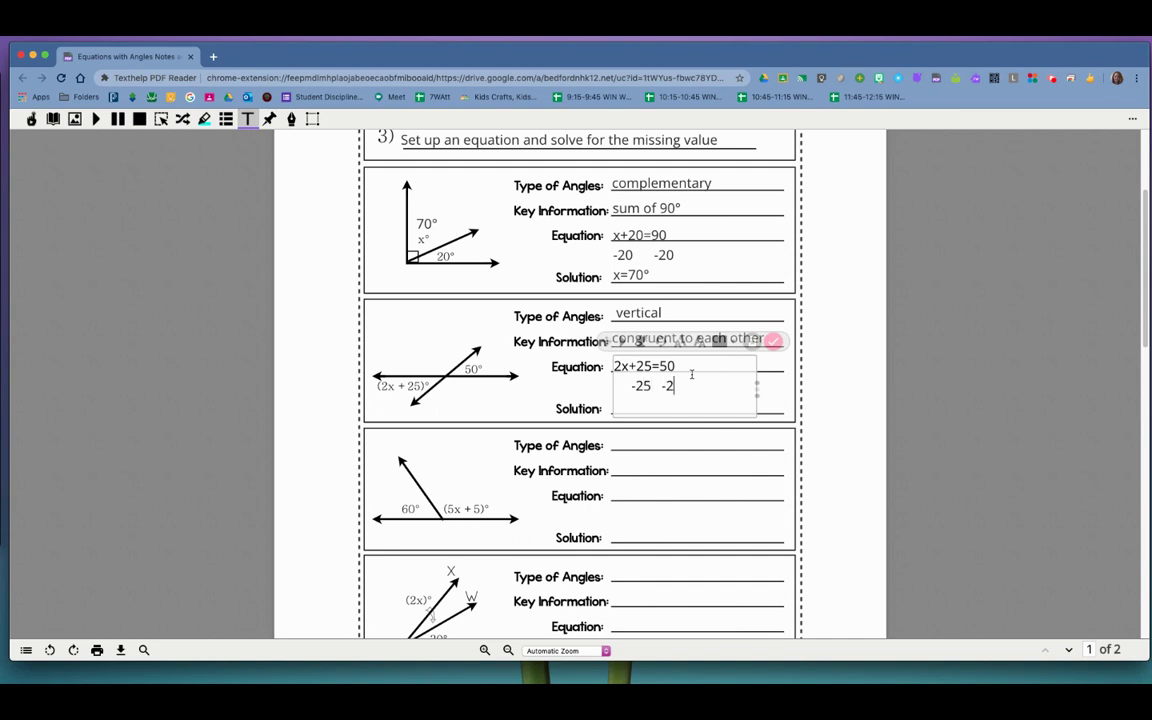
key("Return")
type("2x = 50")
key("Return")
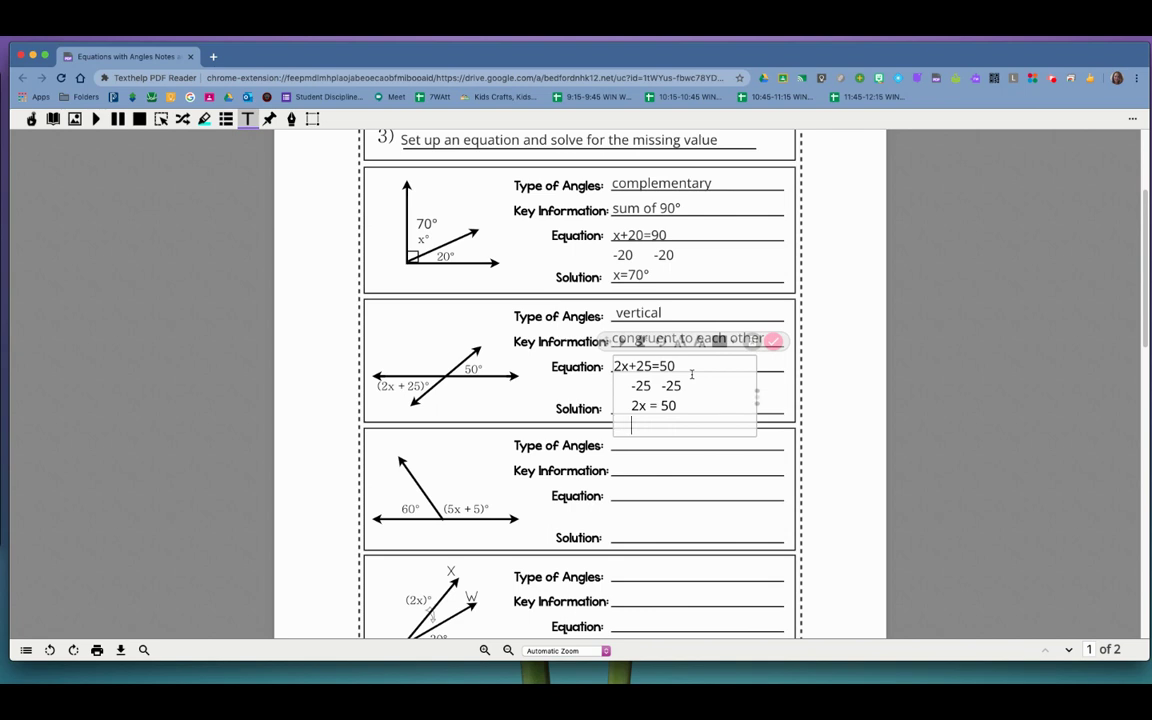
type("/2   /2")
key("Return")
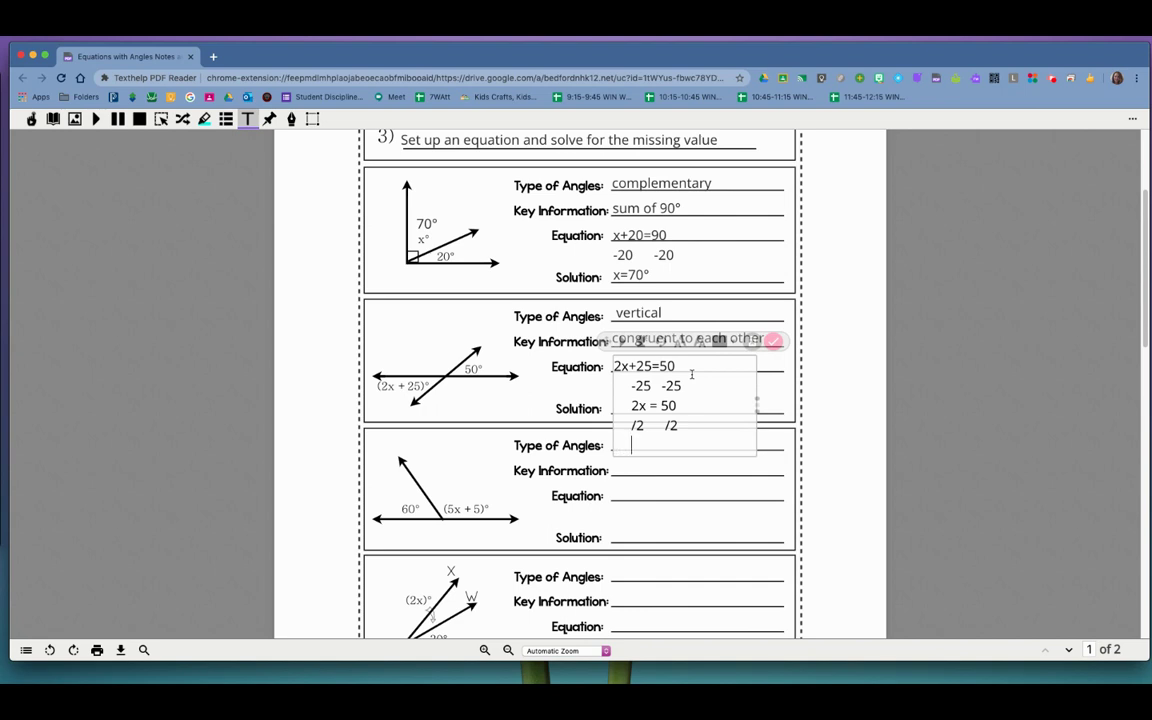
type("x = 25°")
Shrink the second problem's equation text and place an empty text box at problem three's Type of Angles.
left_click(700, 342)
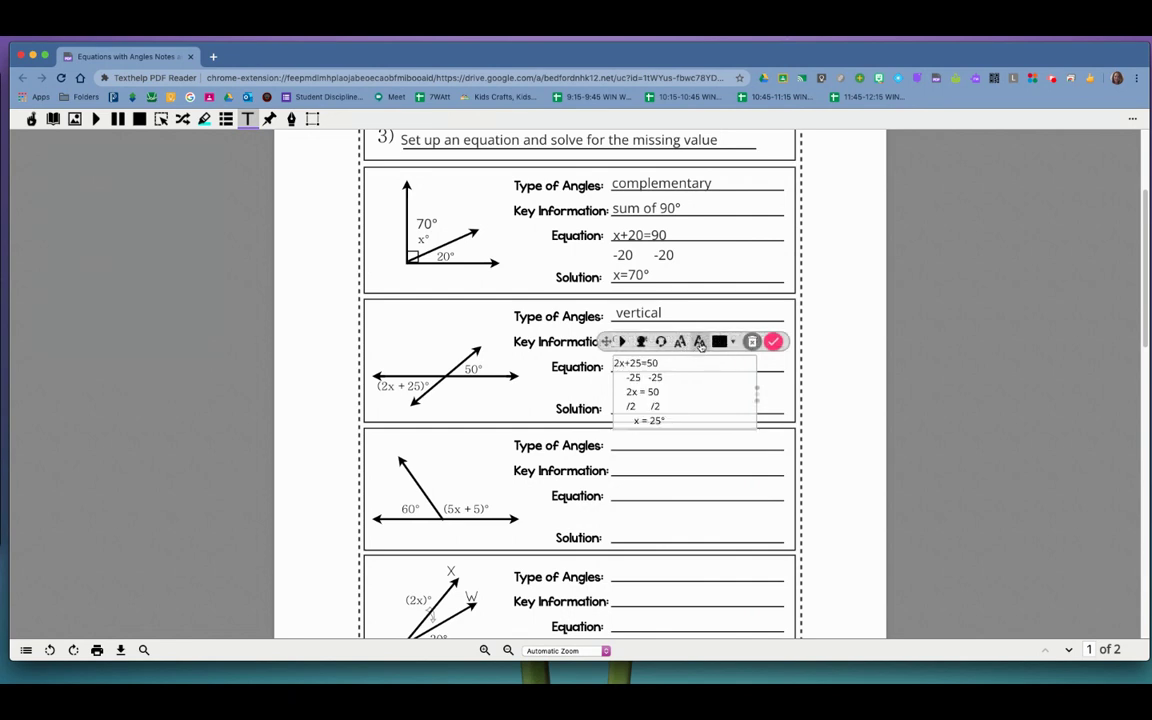
left_click(773, 392)
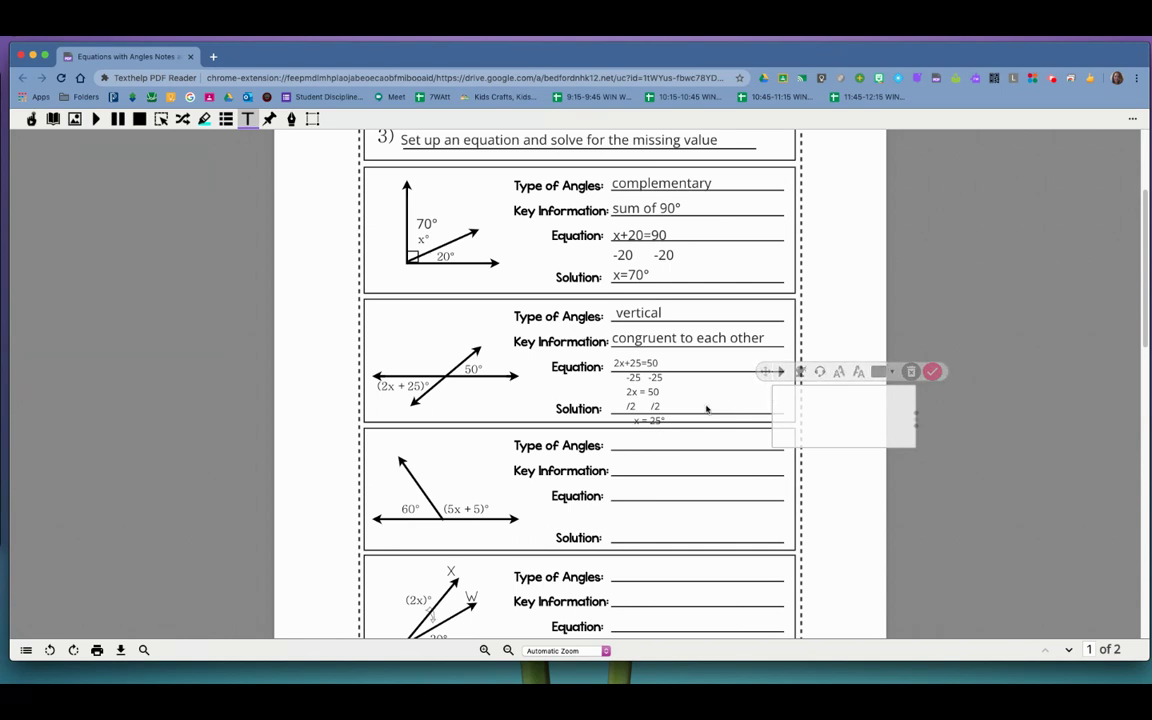
scroll(706, 409, "down", 5)
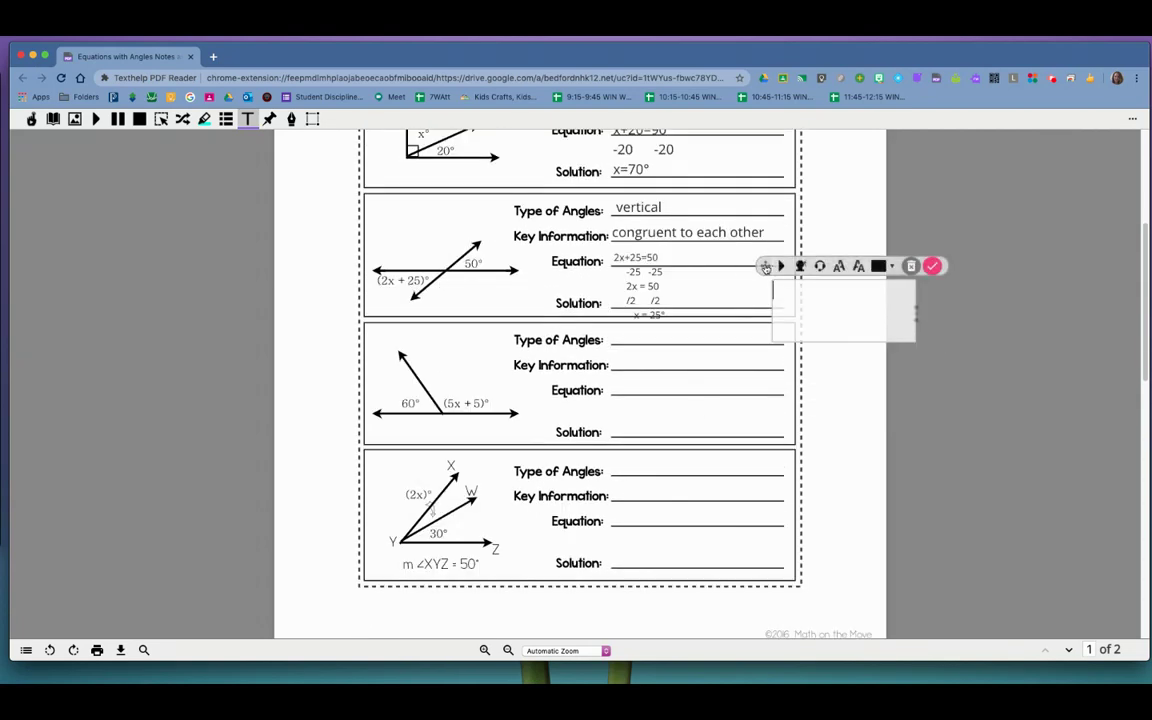
left_click_drag(765, 265, 601, 314)
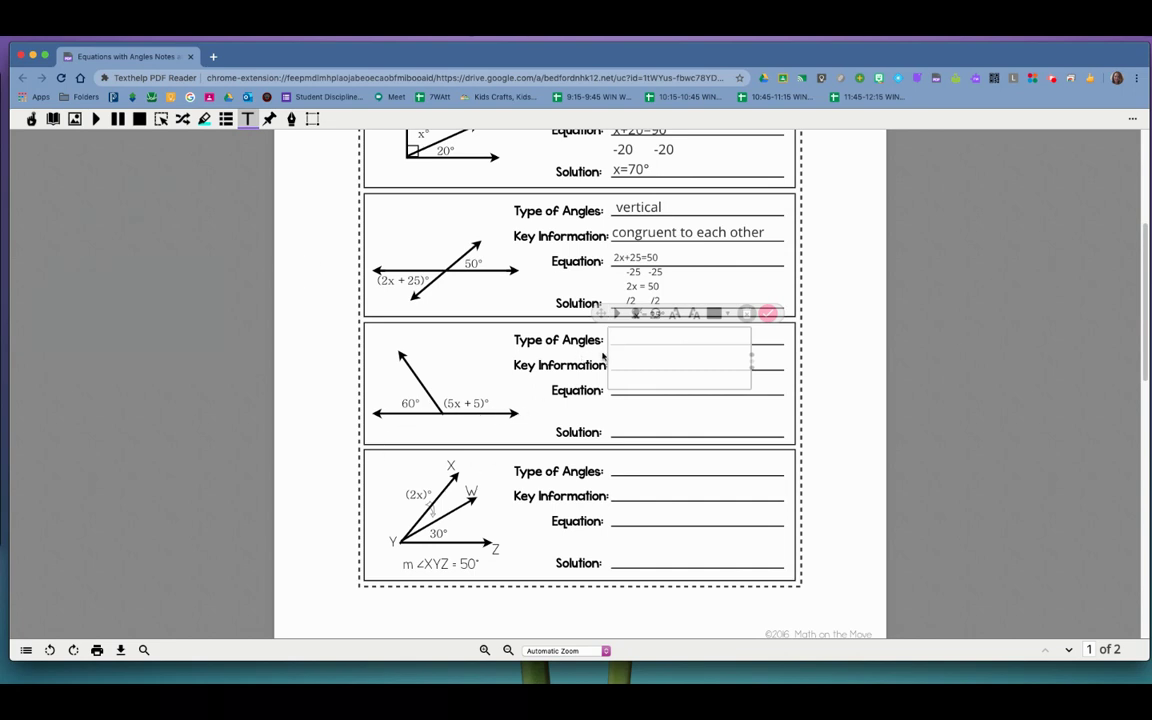
Enter 'supplementary (adjacent)' on one line as problem three's angle type and 'sum is 180°' as key information.
type("supplementary (")
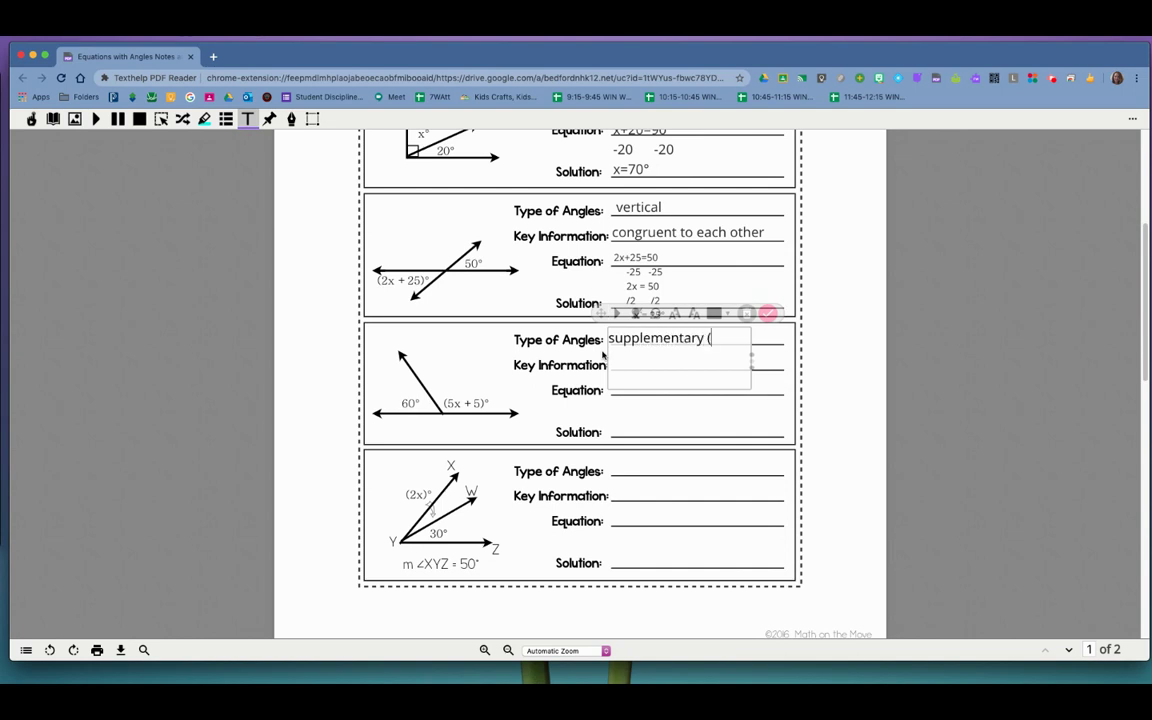
type("adjacent)")
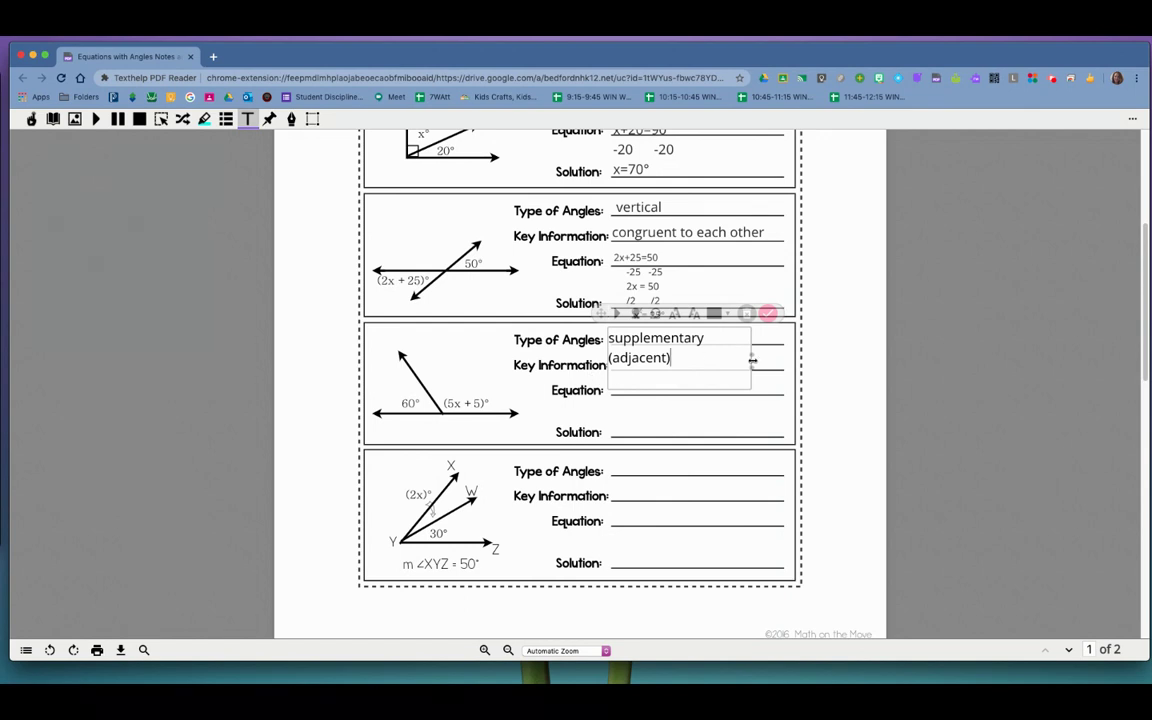
left_click_drag(754, 360, 813, 360)
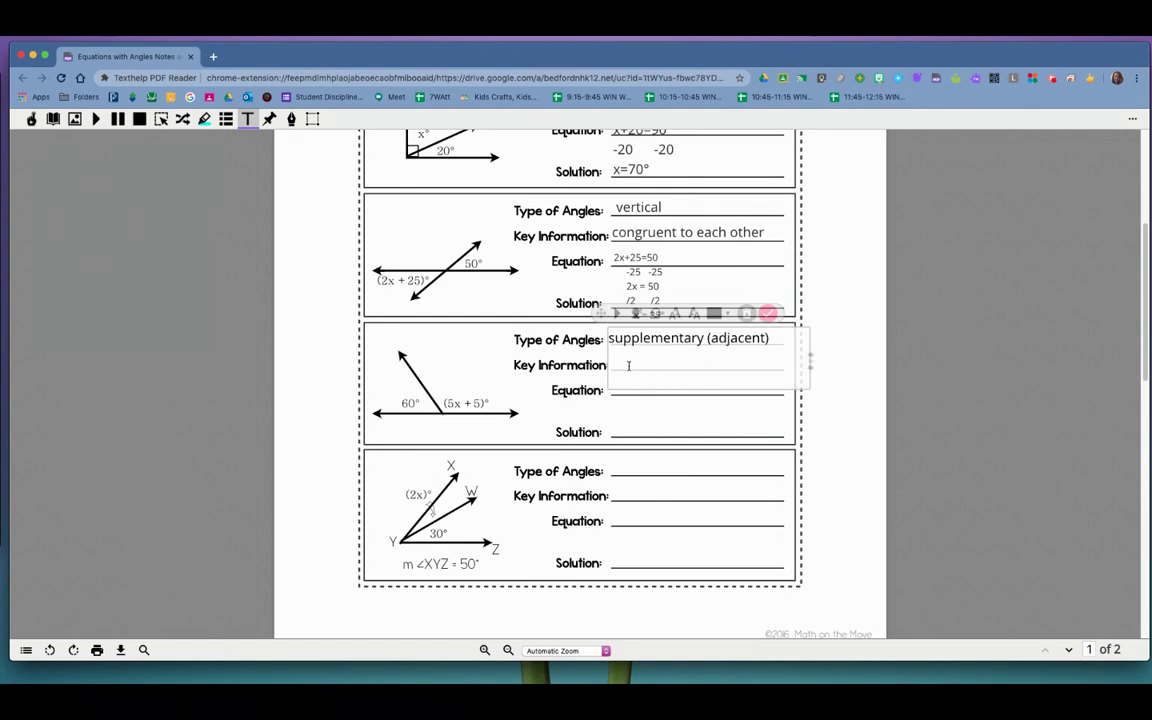
left_click(812, 398)
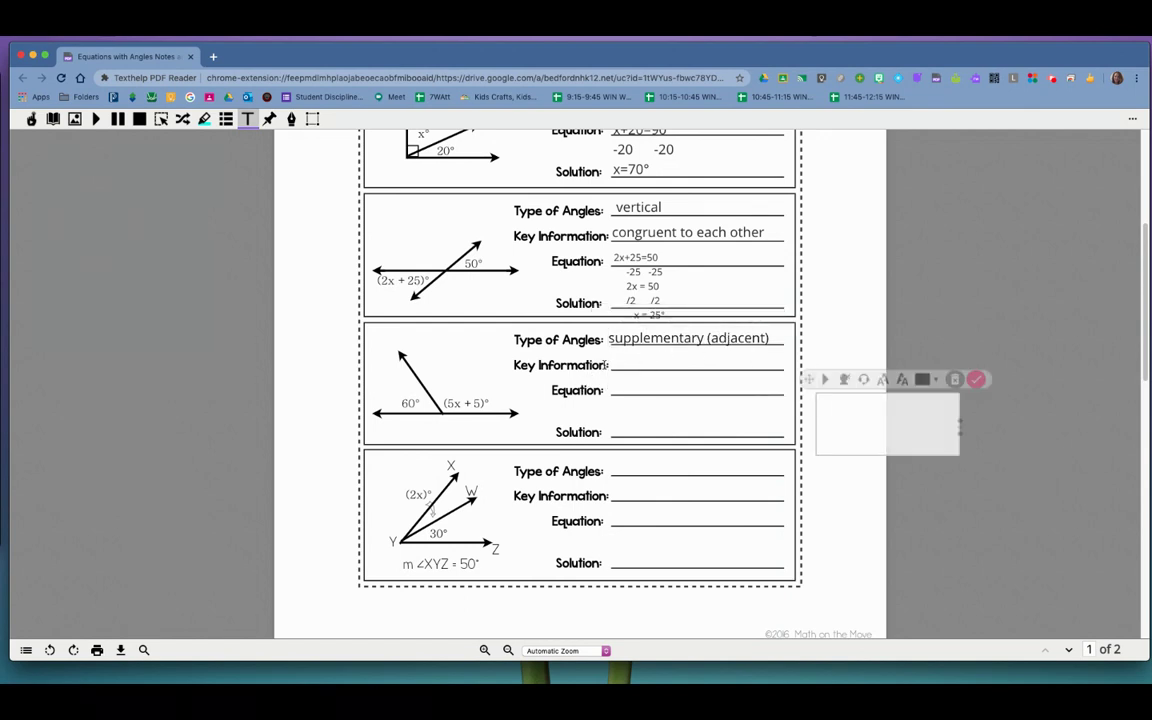
left_click_drag(811, 380, 603, 341)
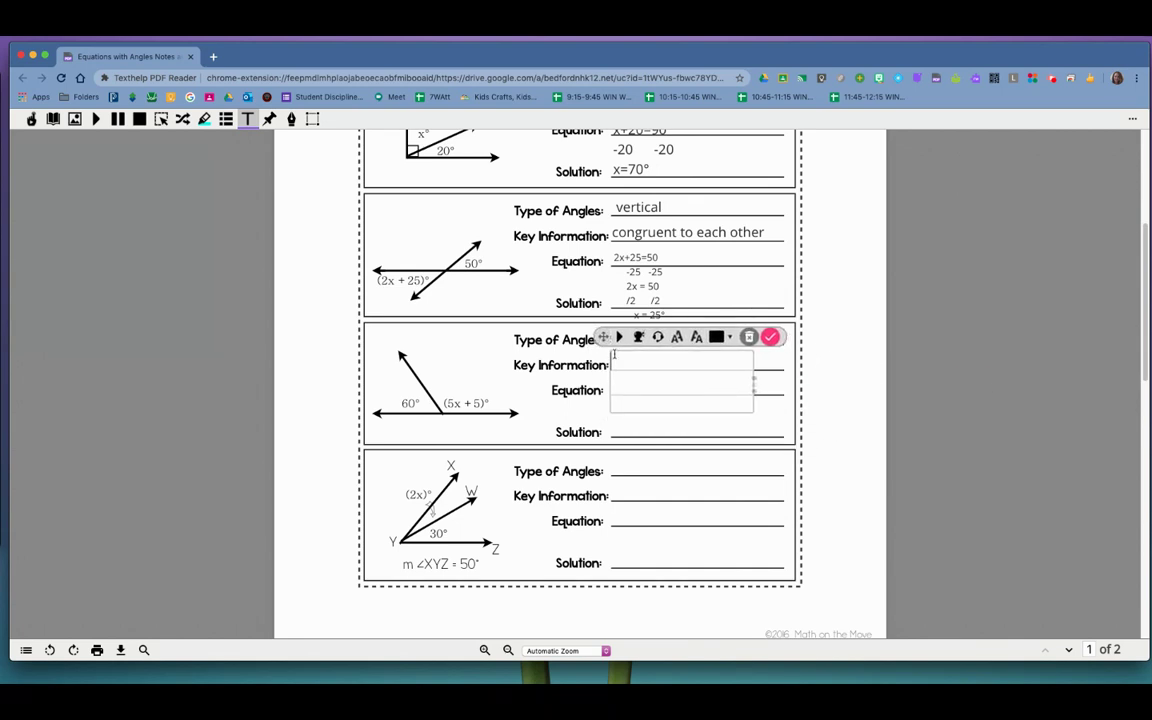
type("sum")
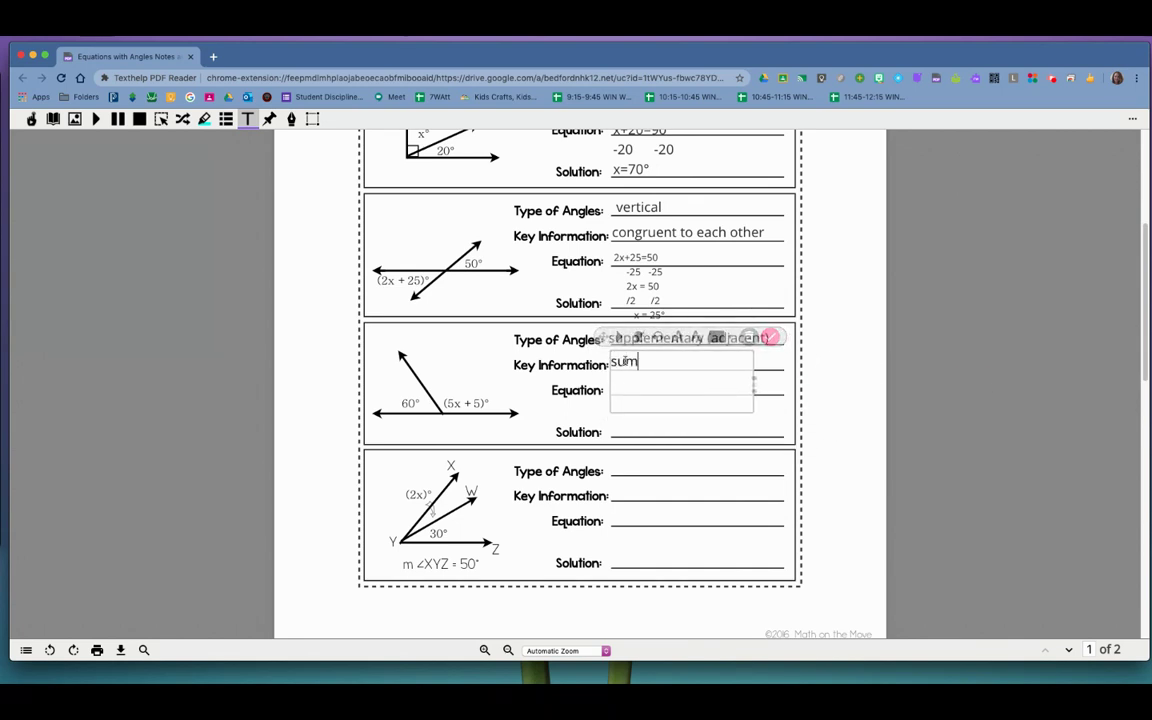
type(" is 180°")
Write 60+5x+5=180 in smaller text on problem three's Equation line, then 5x +65 = 180 below it.
left_click(773, 390)
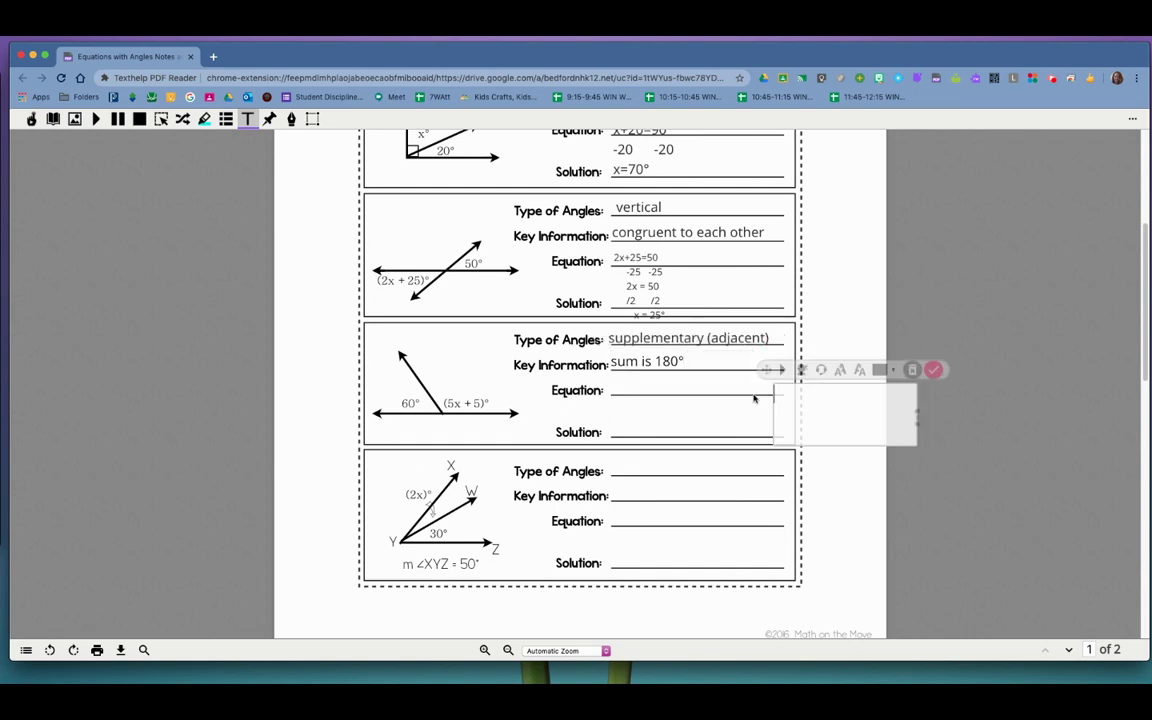
left_click_drag(765, 370, 600, 364)
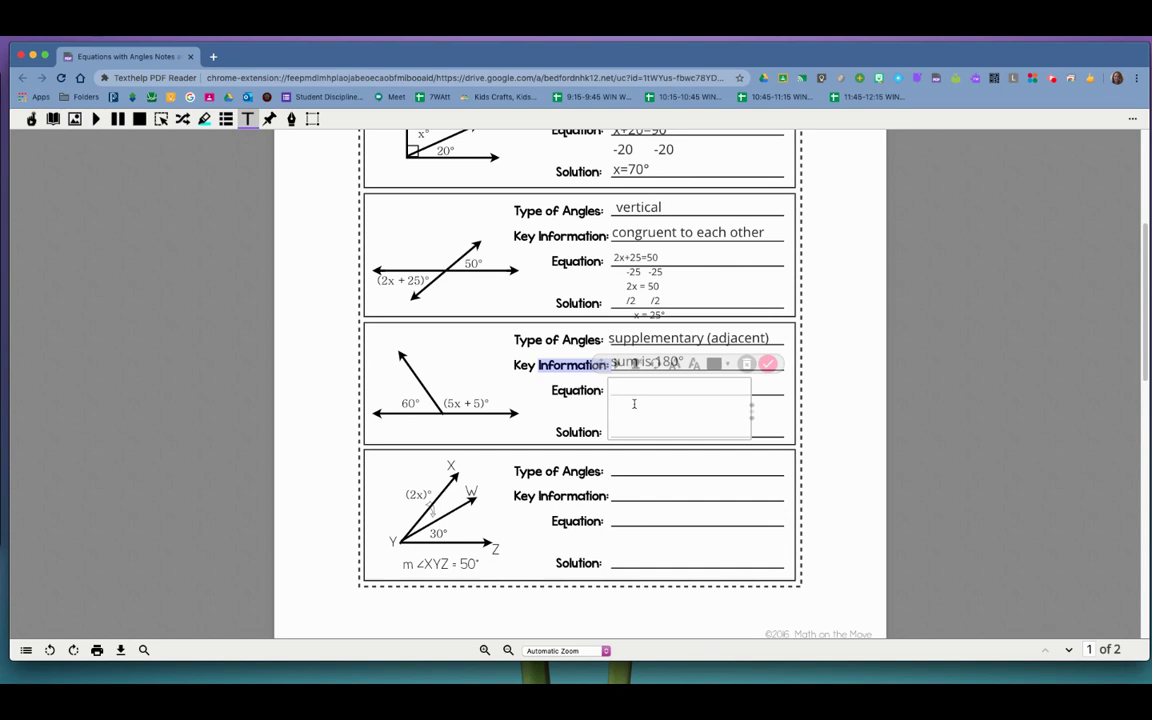
type("60+5x+5=180")
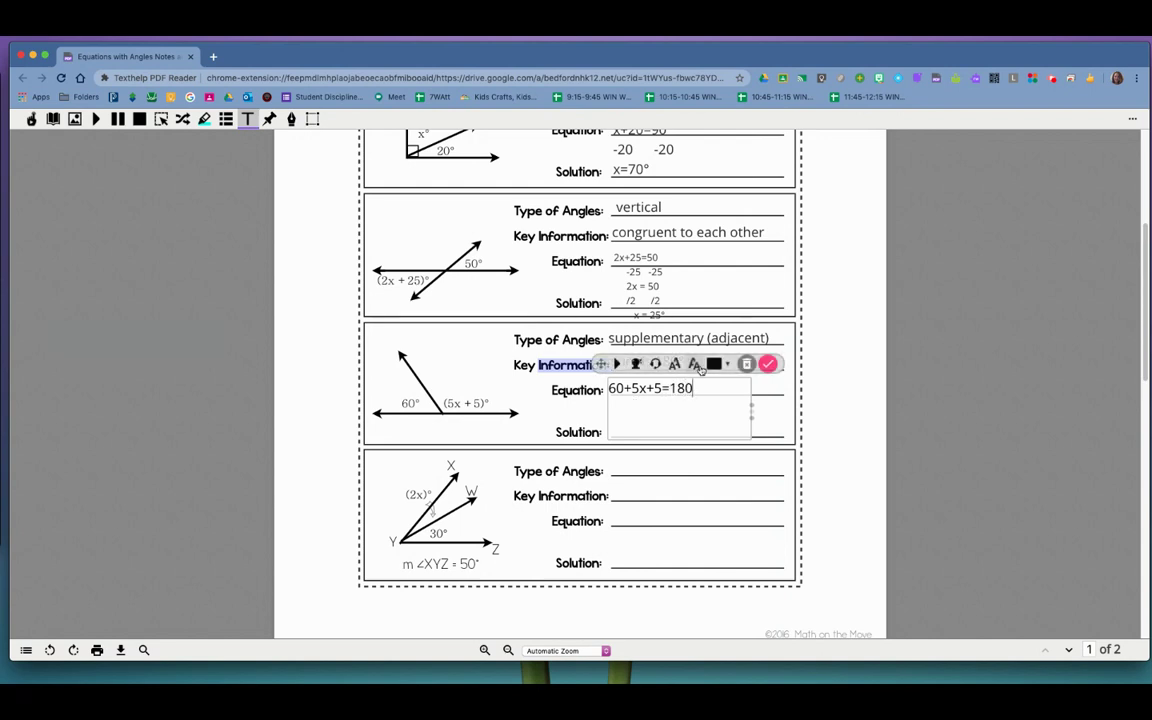
left_click(695, 366)
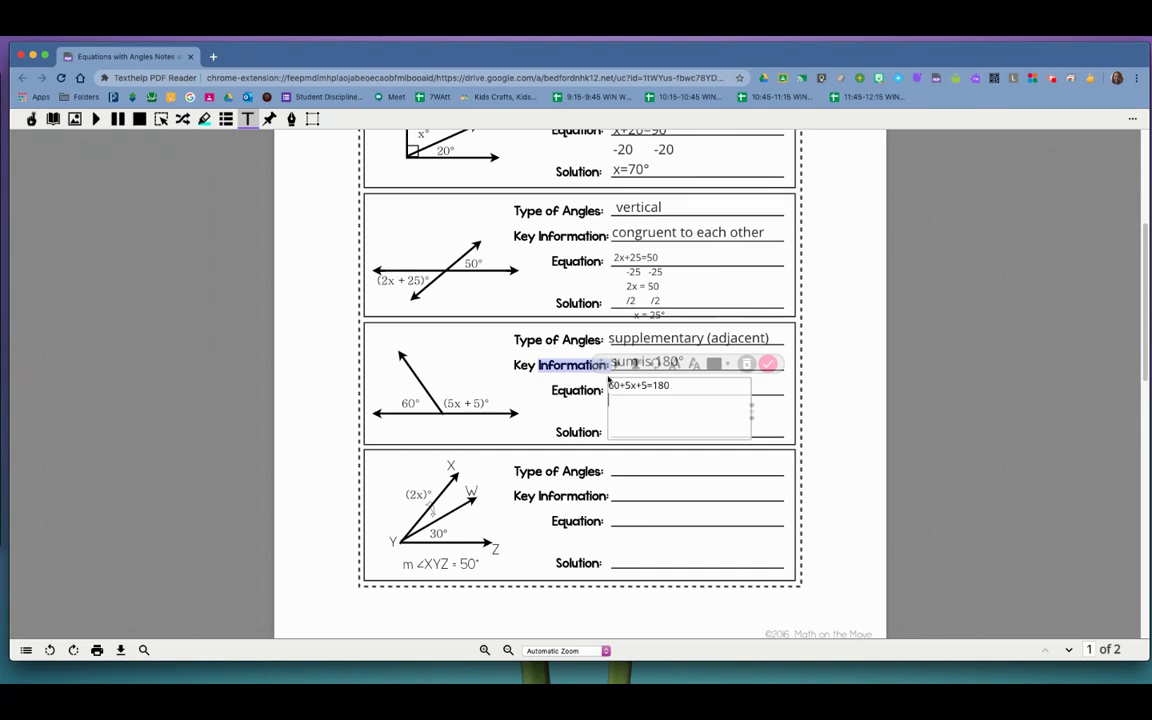
key("Return")
type("5x +65   = 180")
Continue the working with -65 -65, 5x = 115, and the answer line x = 23.
left_click_drag(620, 399, 609, 401)
left_click(622, 399)
left_click_drag(622, 399, 641, 400)
left_click(690, 408)
key("Return")
type("-65       -65")
key("Return")
type("5x")
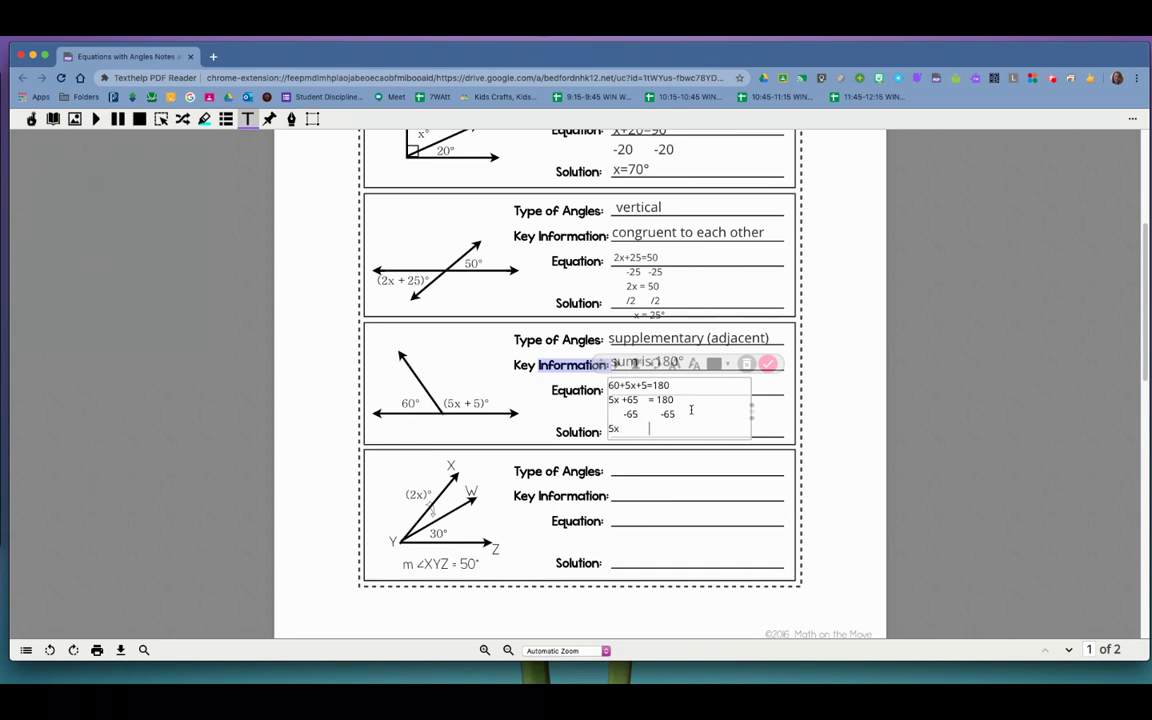
type("      =")
type("115")
key("Return")
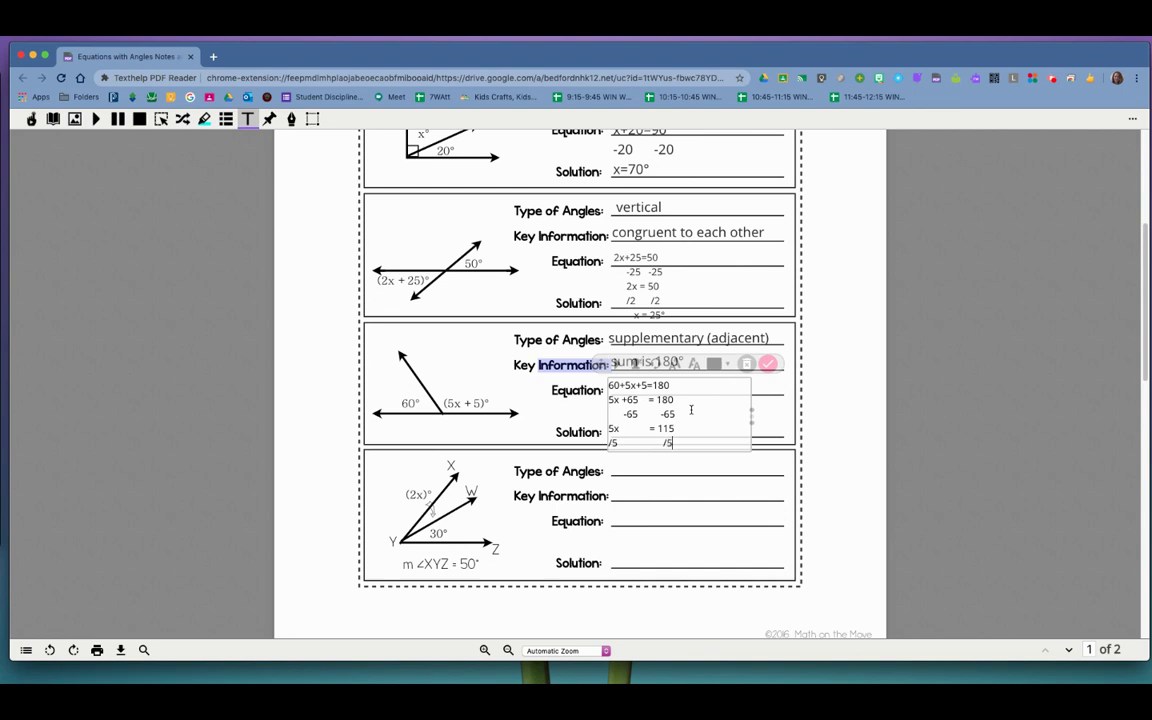
key("Return")
type("x")
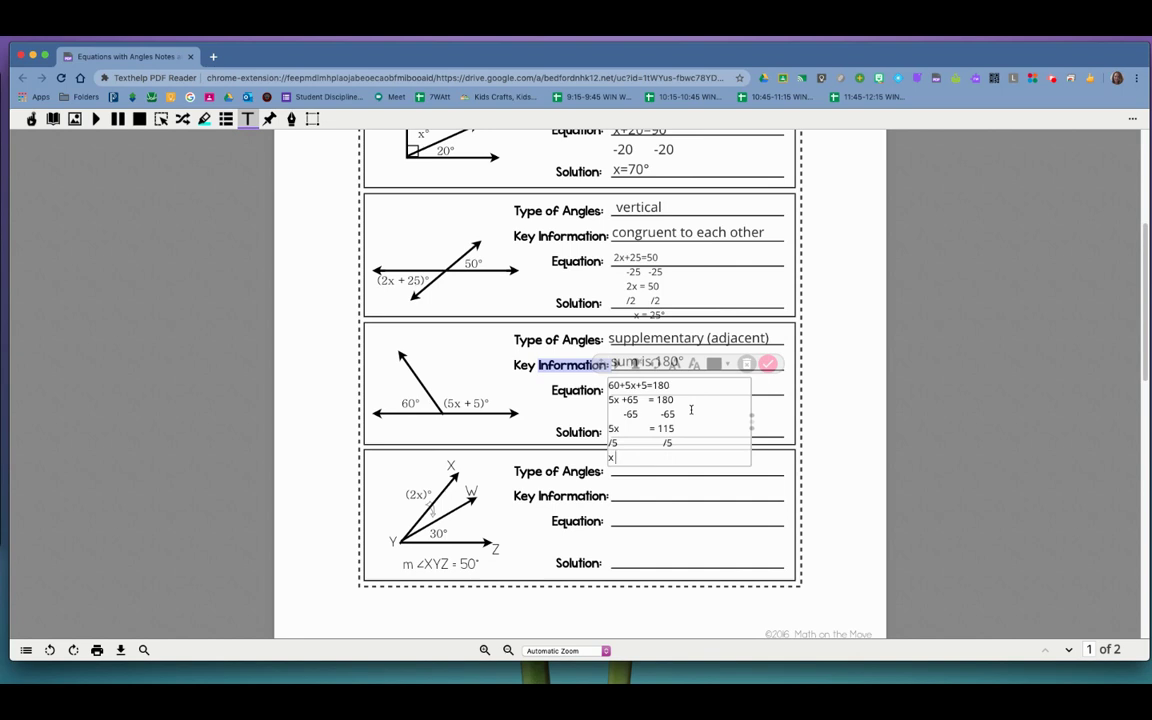
type(" = 23°")
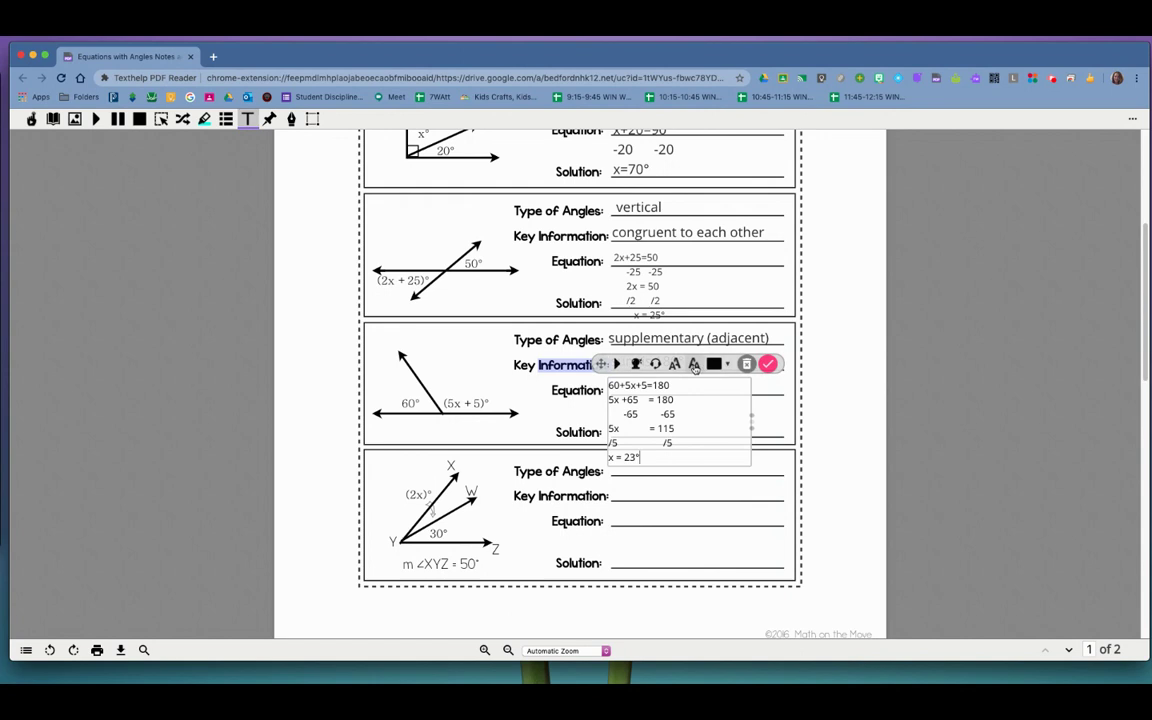
Shrink the third problem's worked solution and nudge it down so 'sum is 180°' stays uncovered.
left_click(694, 365)
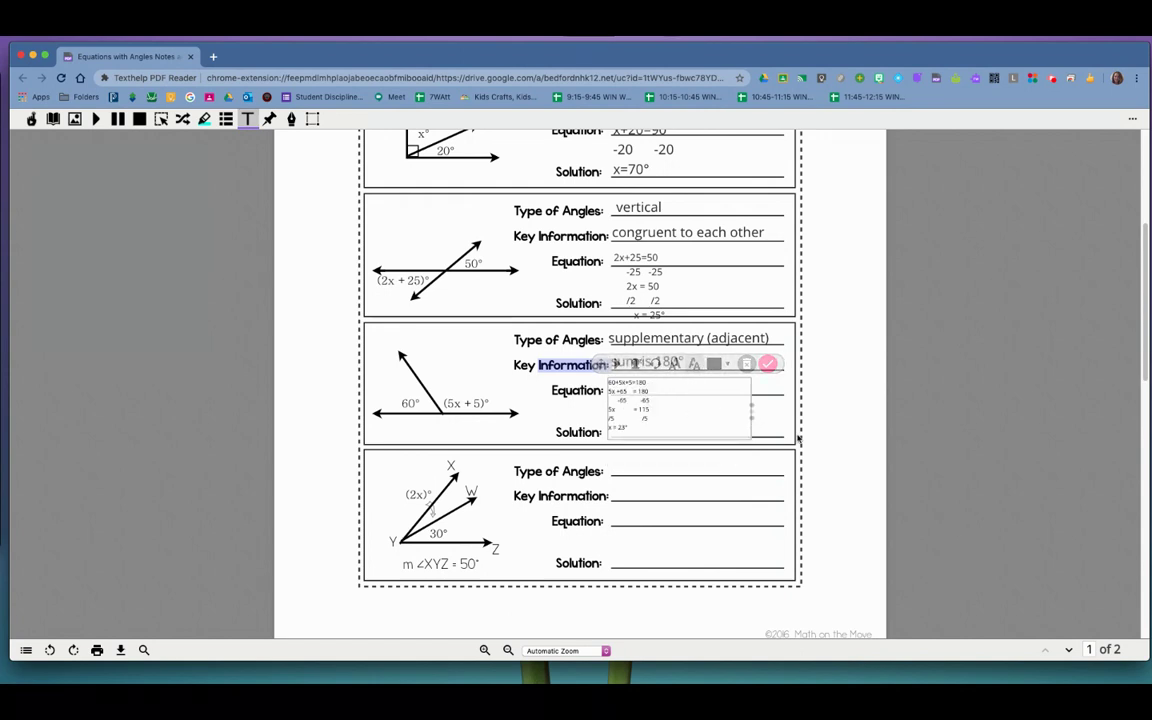
left_click(827, 425)
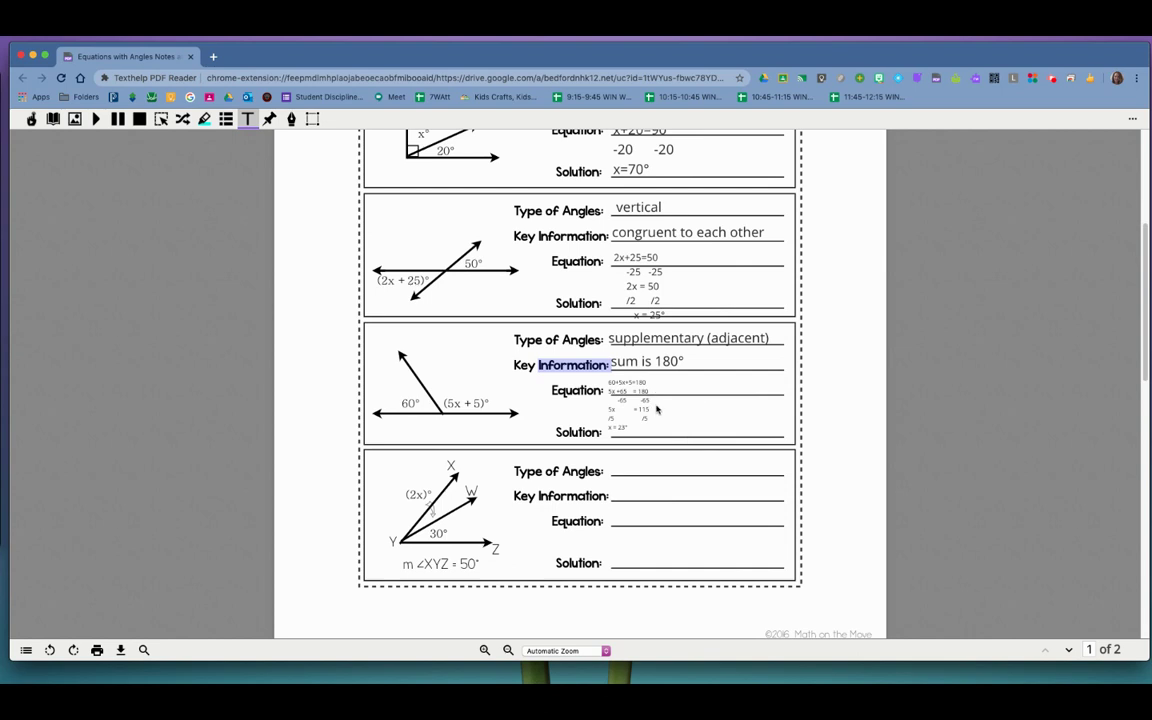
left_click(657, 409)
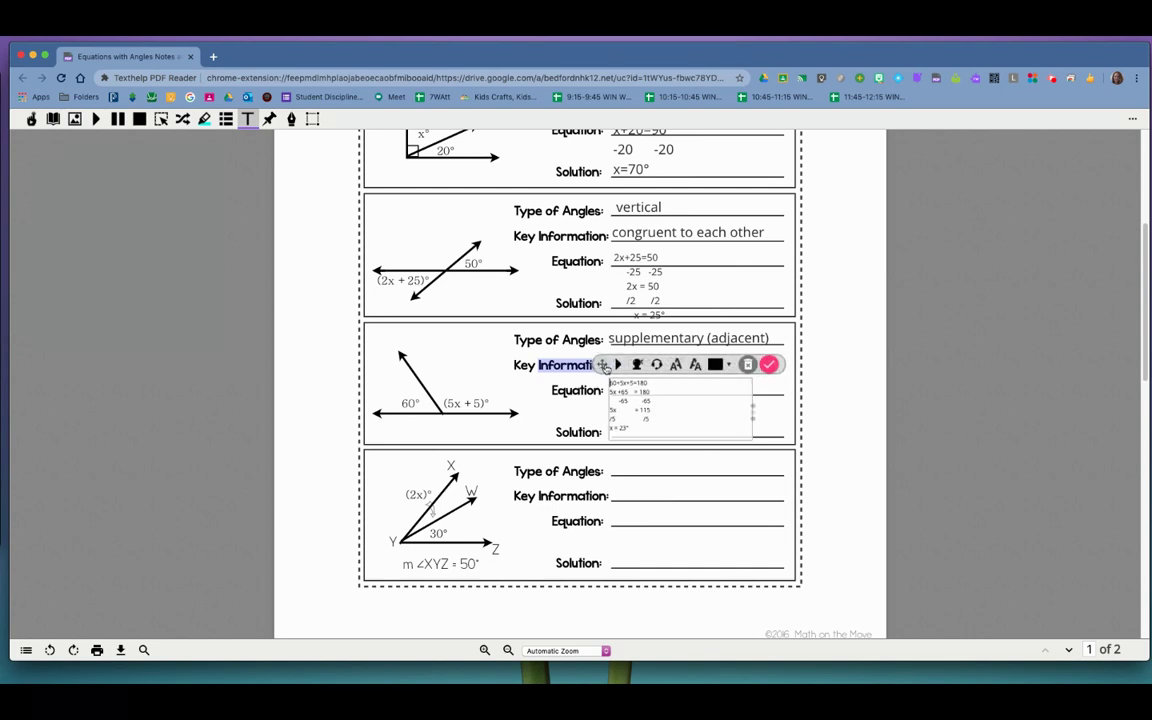
left_click_drag(604, 367, 566, 390)
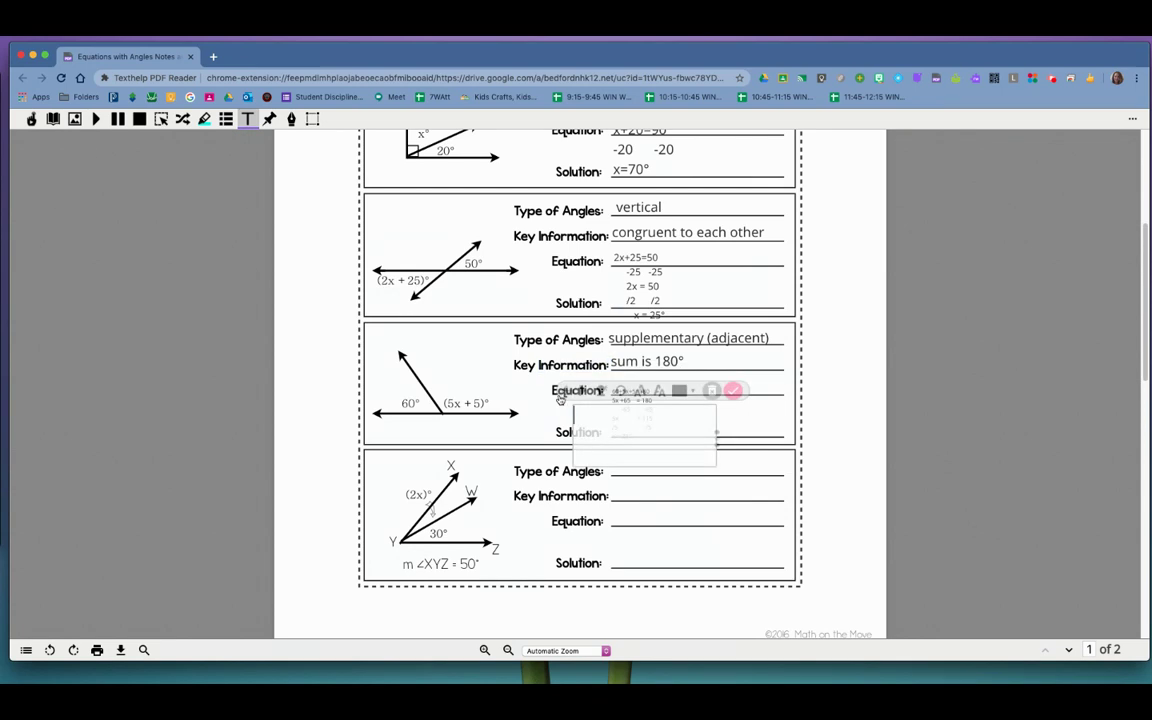
left_click(612, 477)
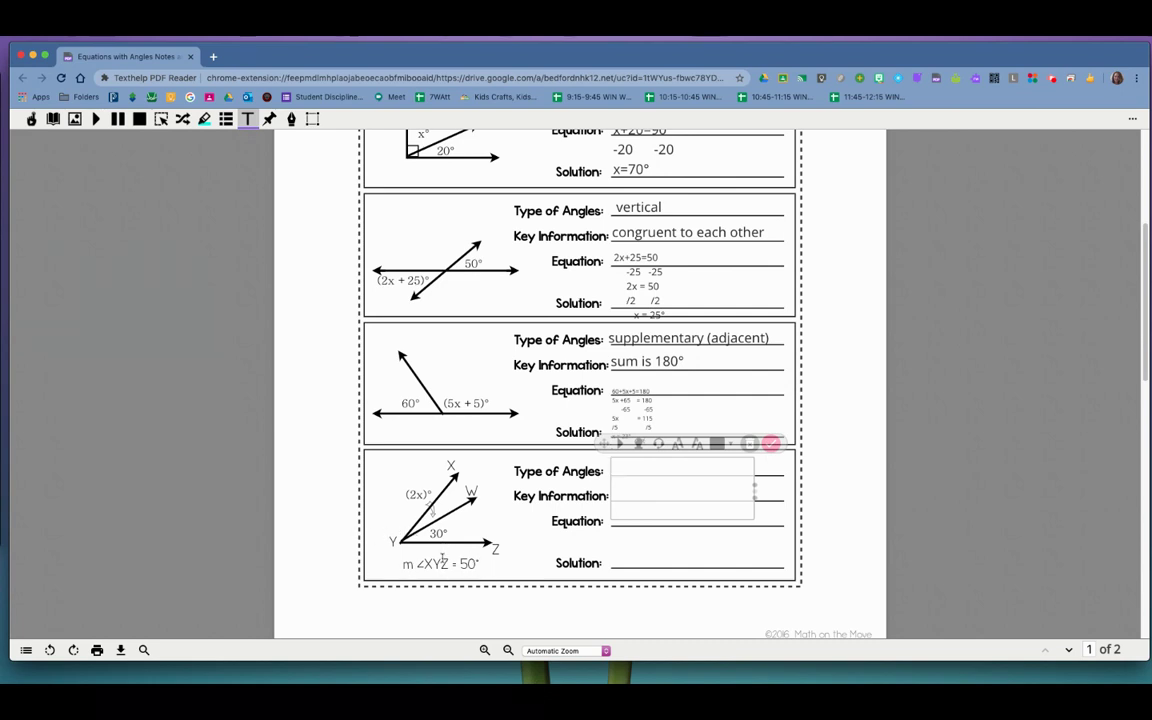
Add a 'large angle sum of 50°' note wrapped beneath the m∠XYZ = 50° label.
left_click_drag(402, 566, 481, 569)
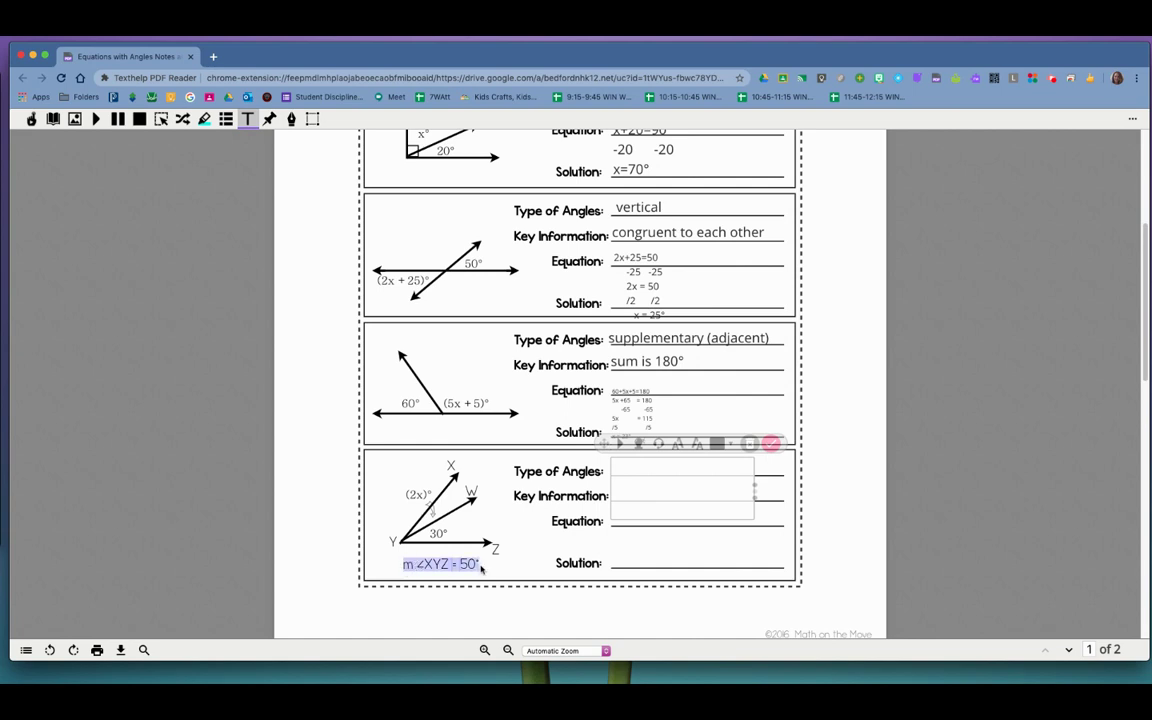
left_click(481, 569)
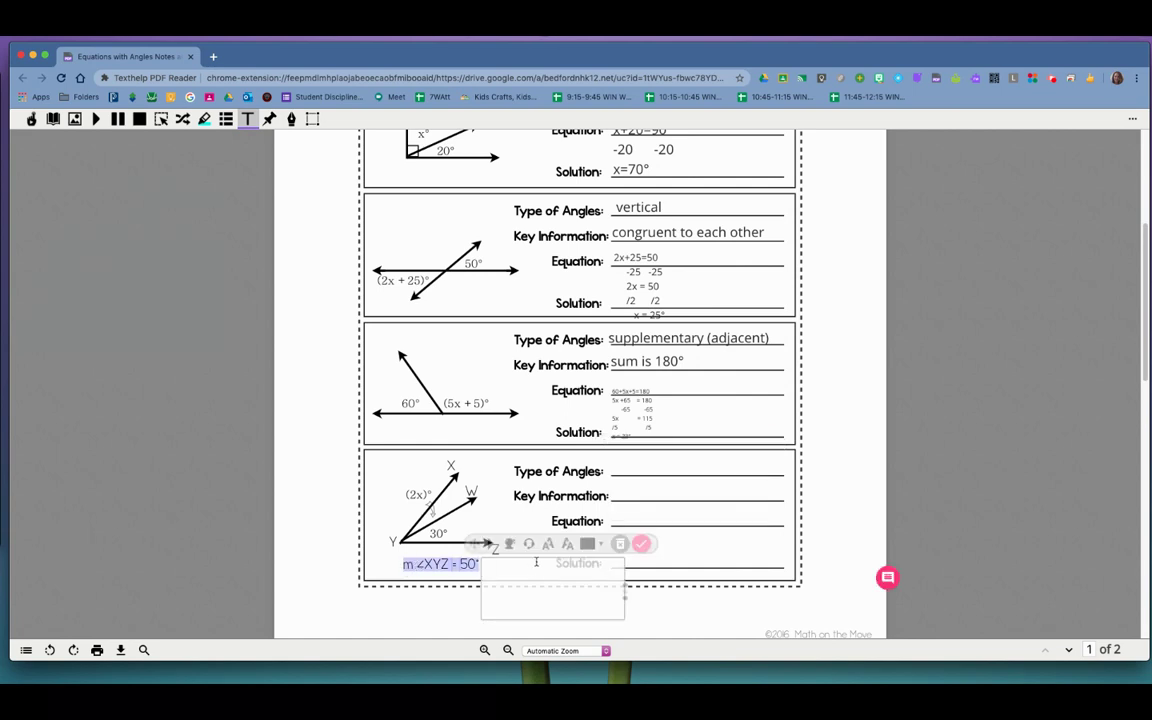
type("large angle sum o")
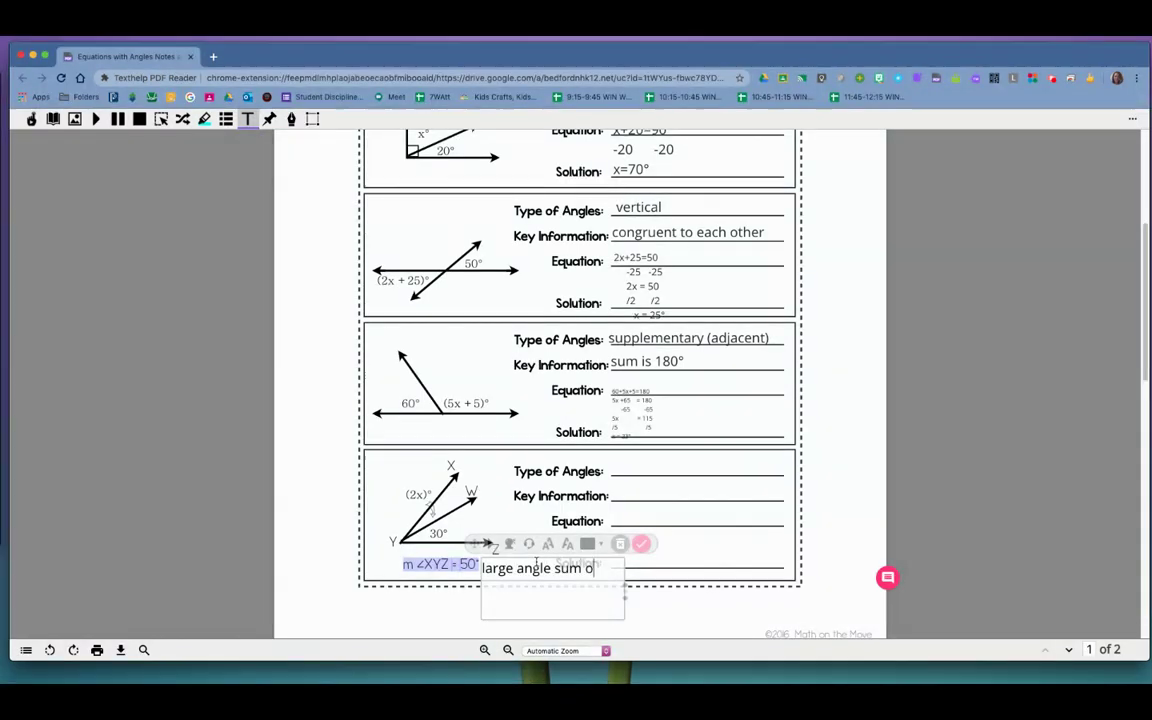
type("f 50")
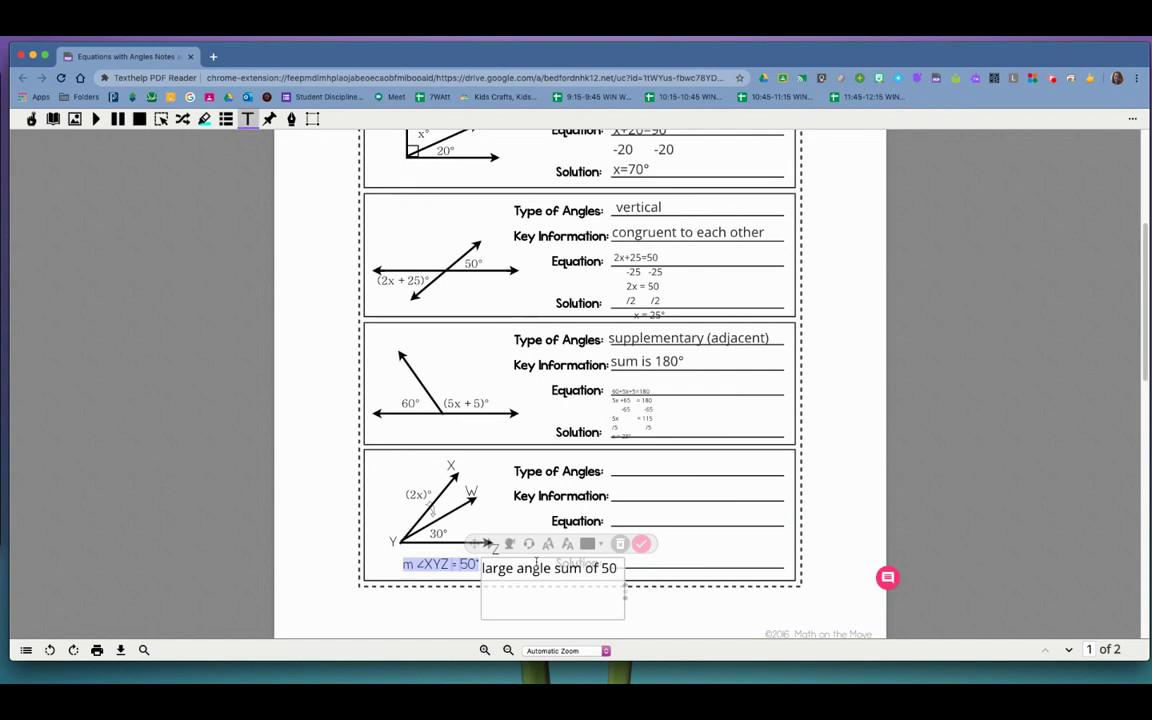
type("°")
key("BackSpace")
left_click_drag(624, 597, 536, 597)
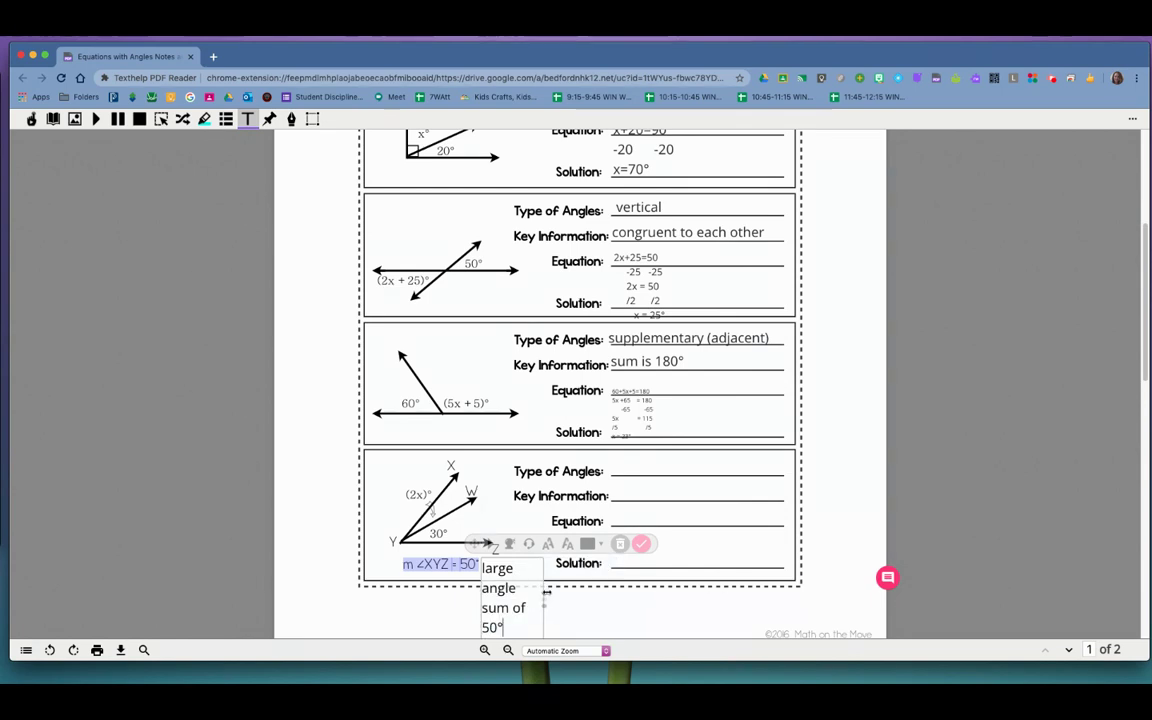
left_click(438, 595)
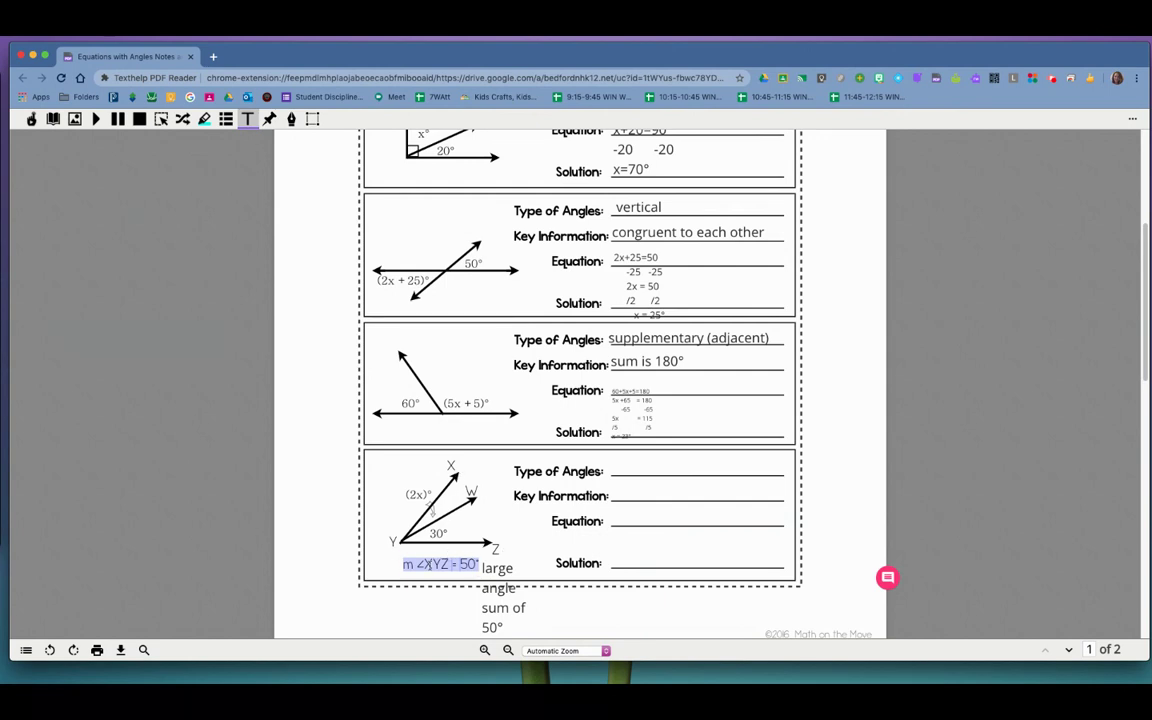
left_click(404, 494)
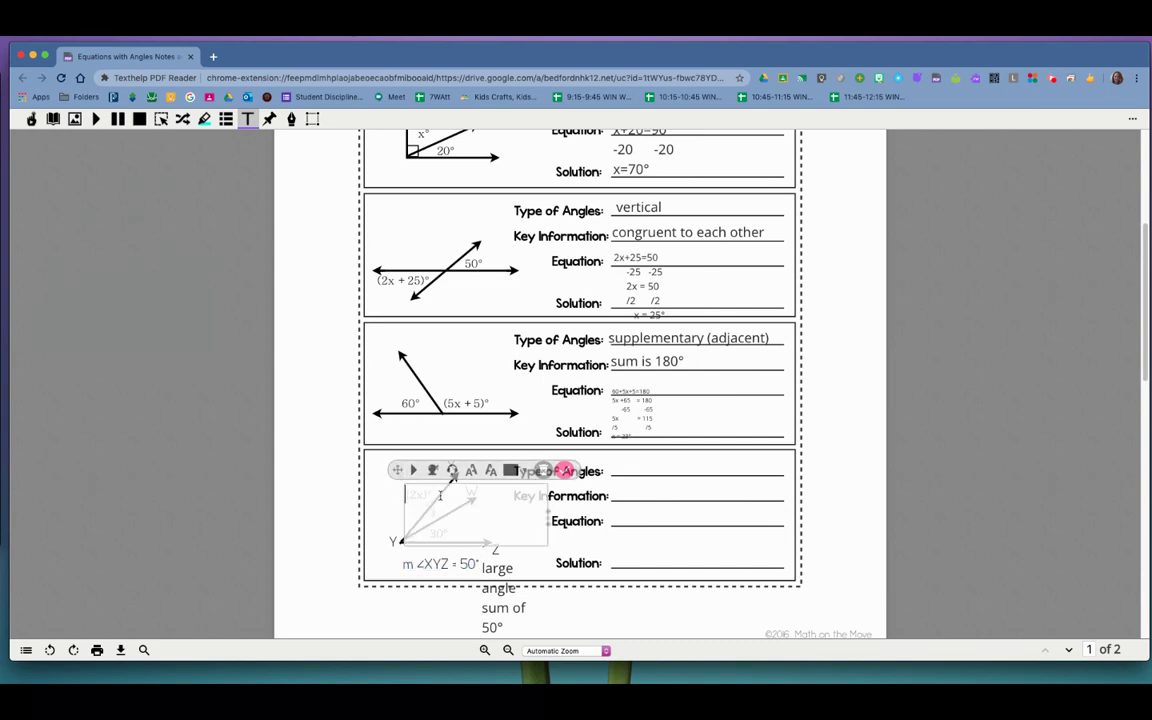
Enter 'adjacent' on the fourth problem's Type of Angles line.
left_click(566, 472)
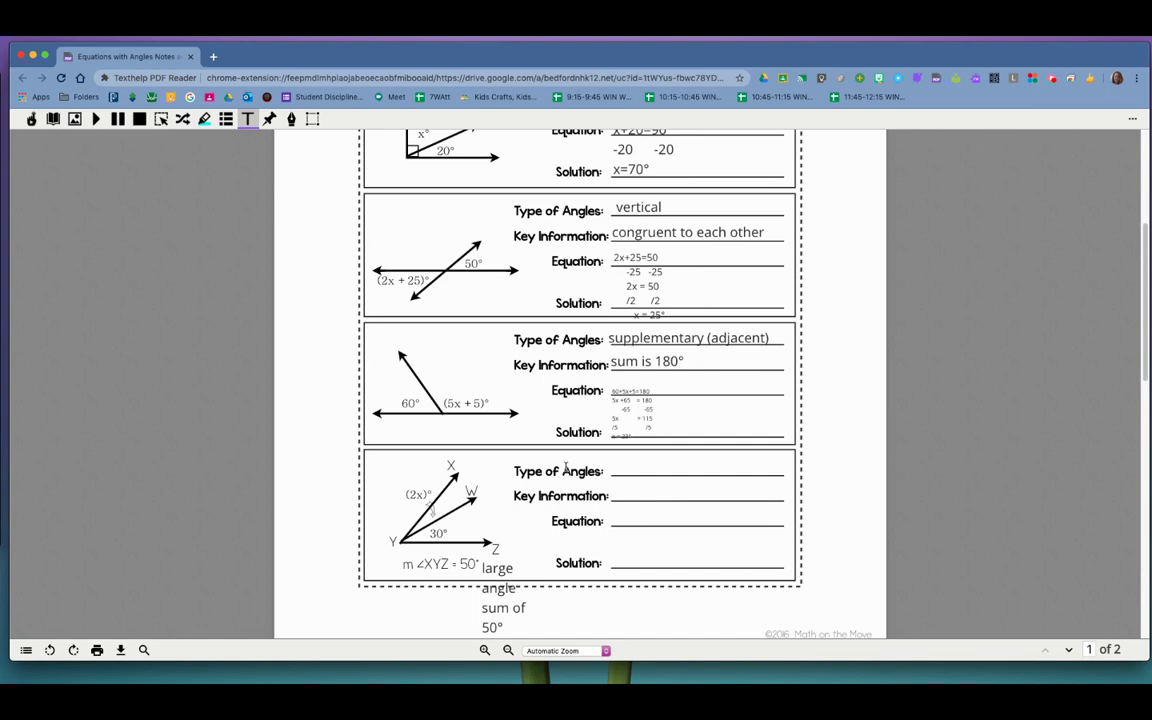
left_click(568, 472)
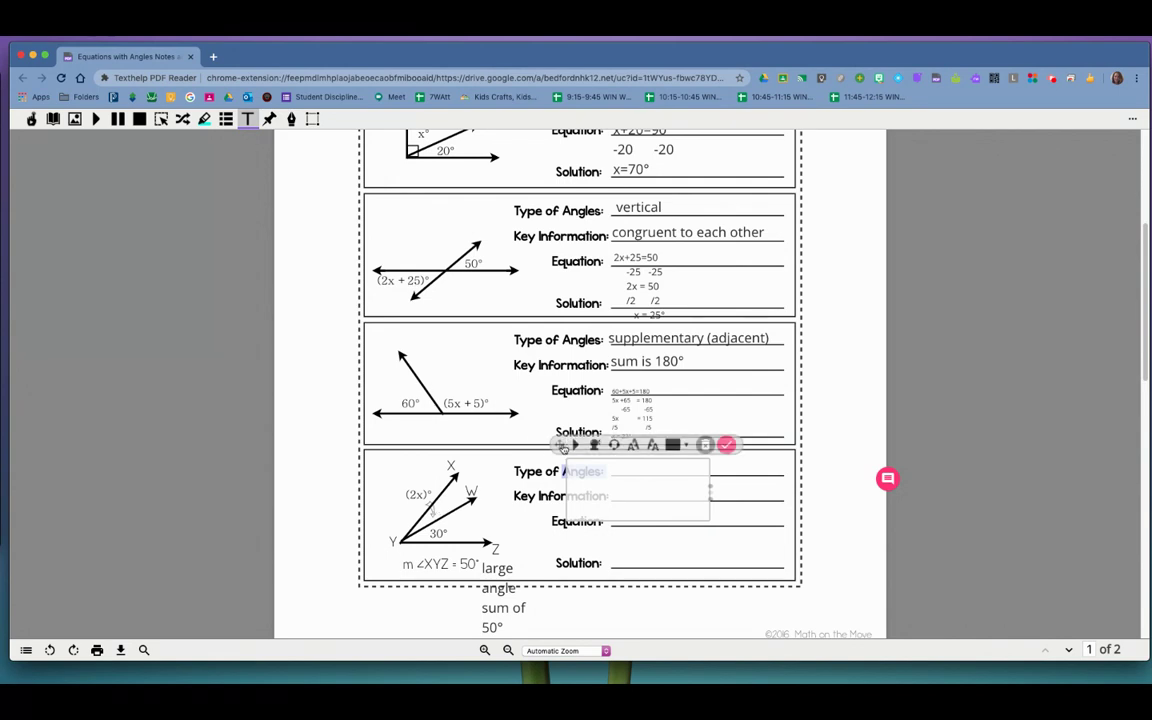
left_click_drag(561, 445, 604, 445)
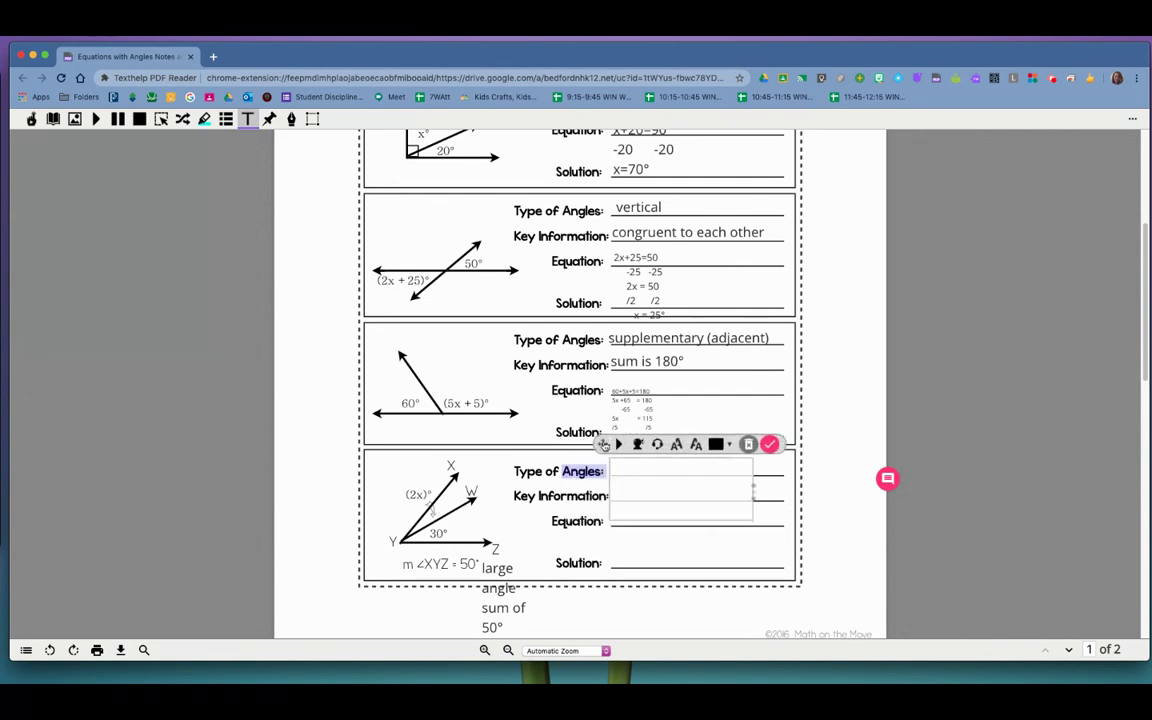
type("adjacent")
left_click(770, 446)
Enter 'sum is 50°' on the fourth problem's Key Information line.
left_click(614, 495)
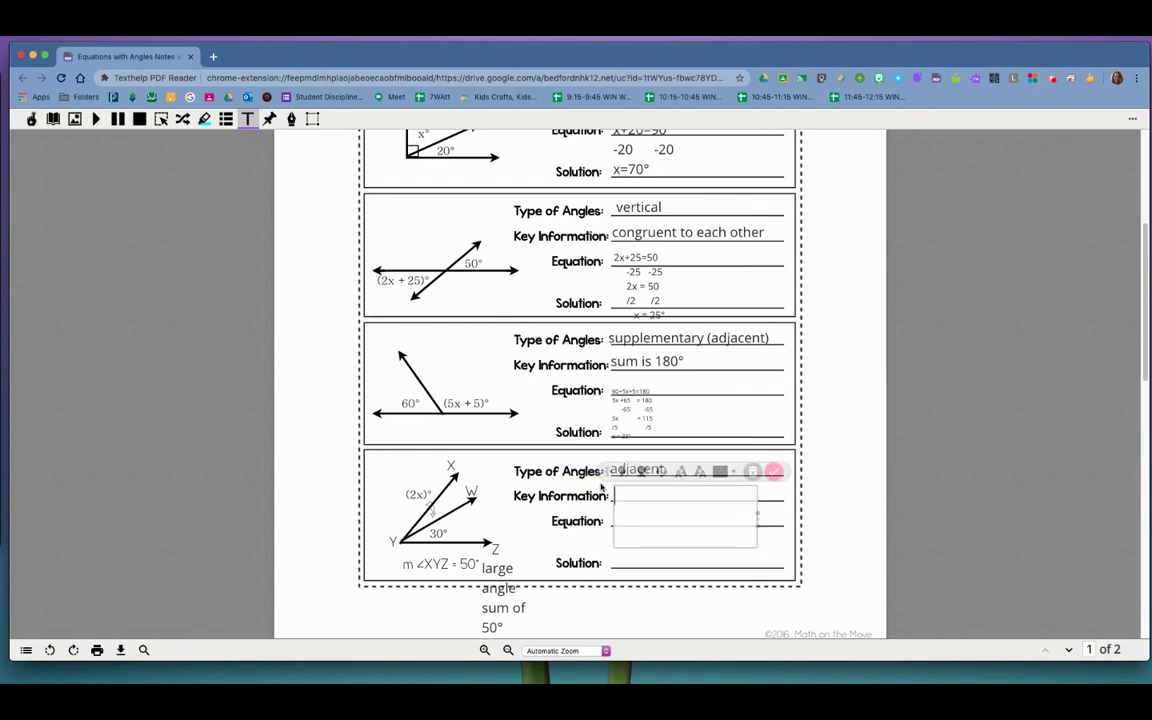
type("sum is 50°")
left_click(773, 508)
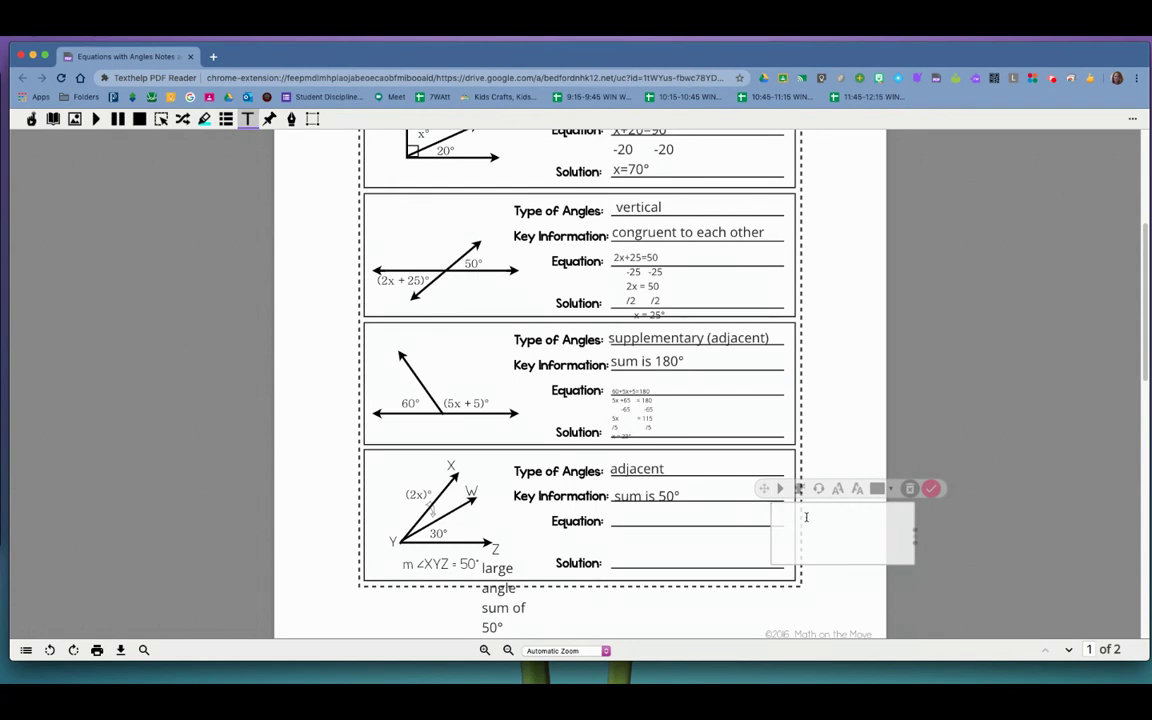
left_click_drag(764, 490, 606, 497)
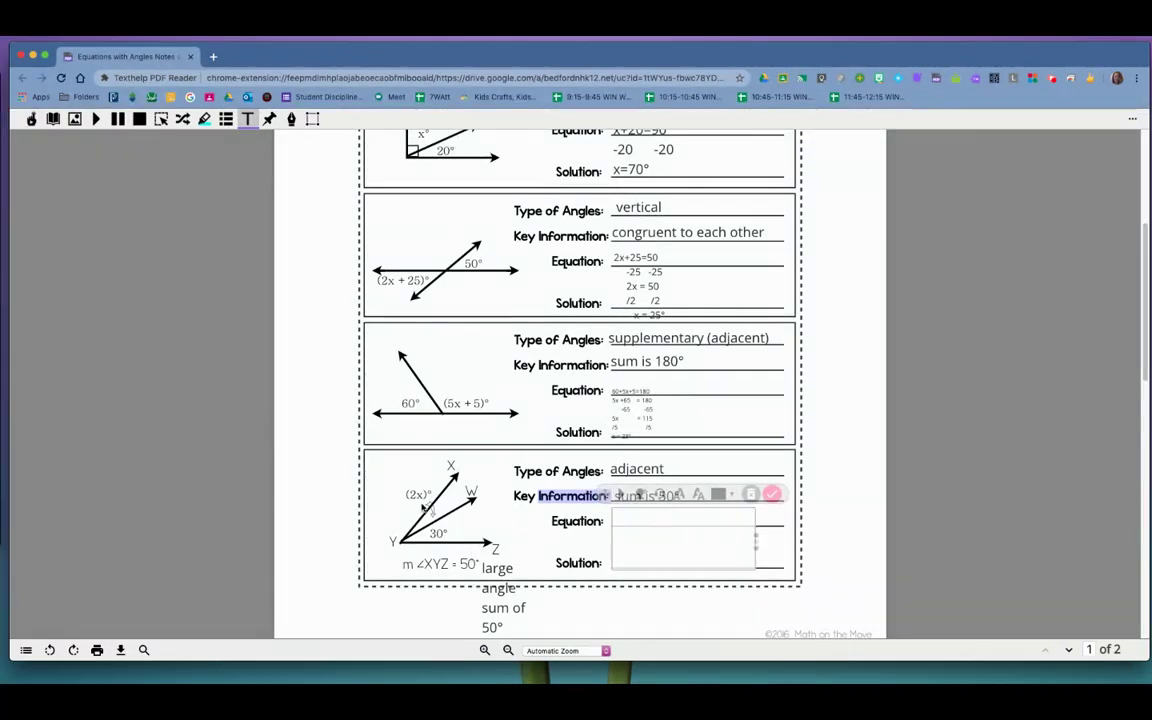
Write the equation work 2x+30=50, subtract 30 to get 2x = 20, divide by 2 to get x = 10.
type("2")
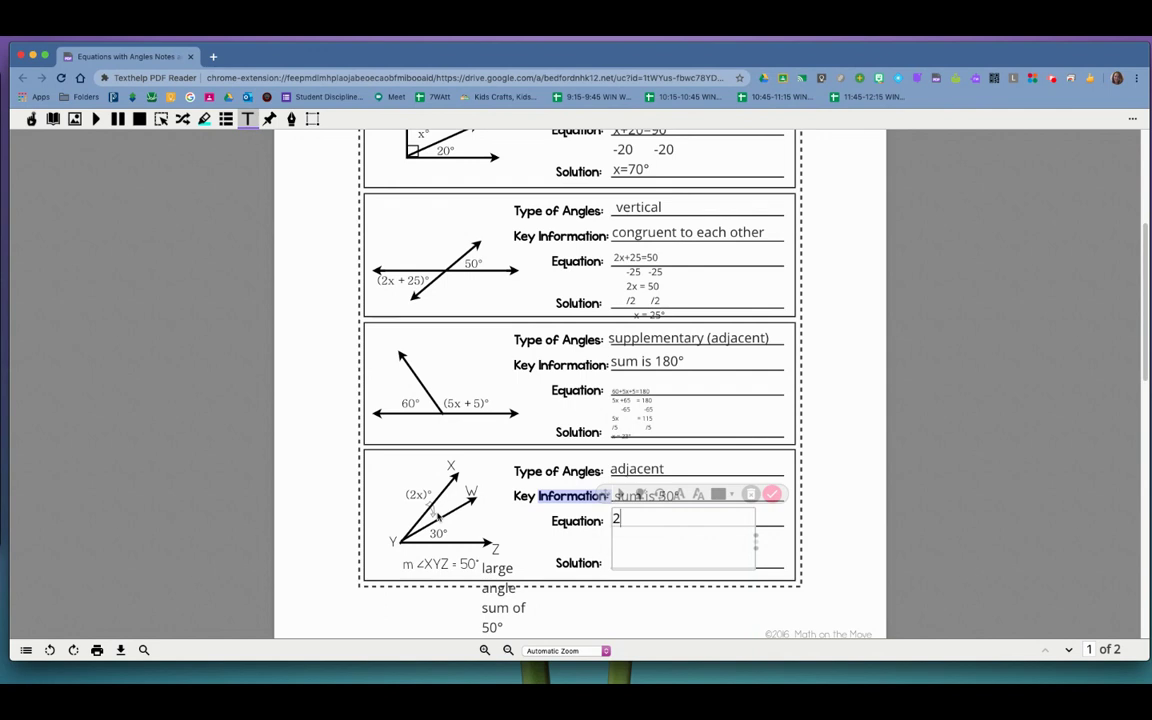
type("x+30=50")
double_click(618, 518)
left_click(677, 518)
type("-30    ")
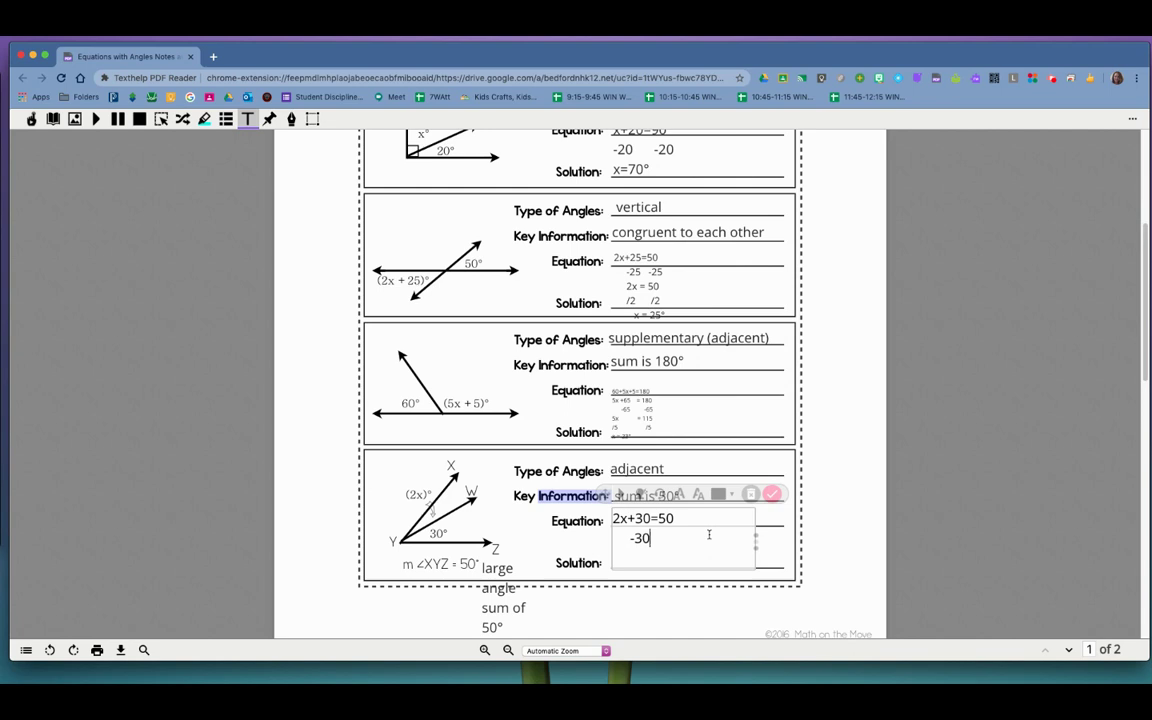
type("-30 ")
type("2x")
type("      = 20")
key("Return")
type("/")
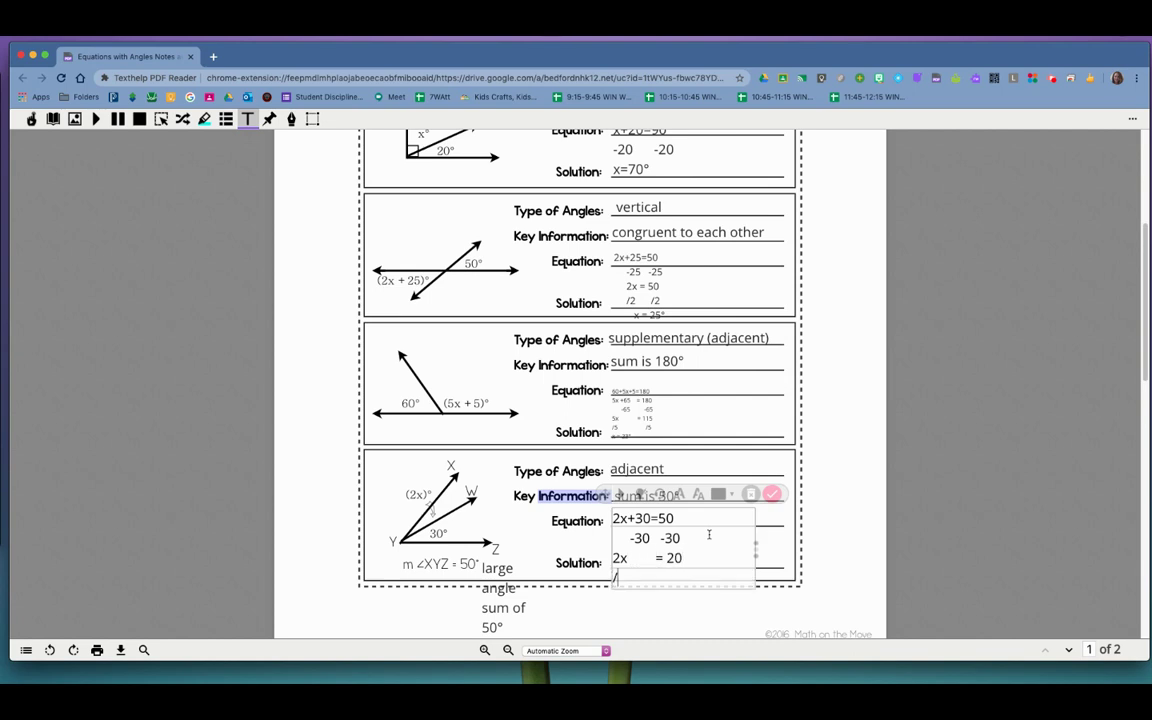
type("2          /2")
key("Return")
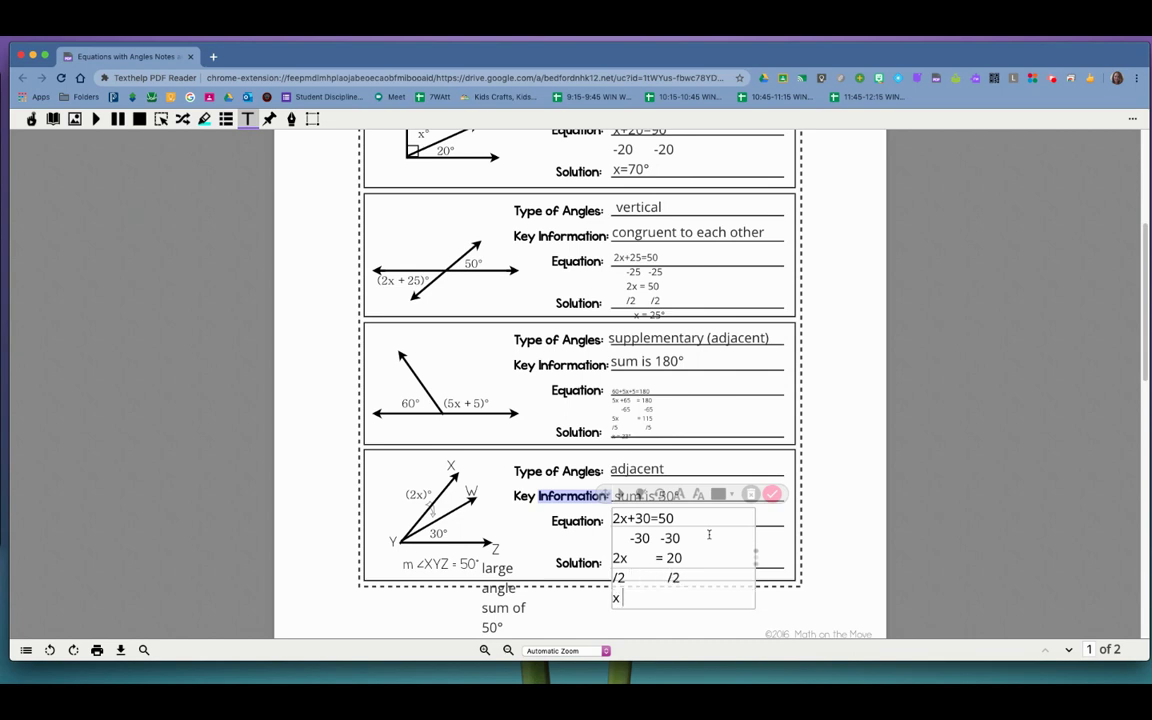
type("x         =10")
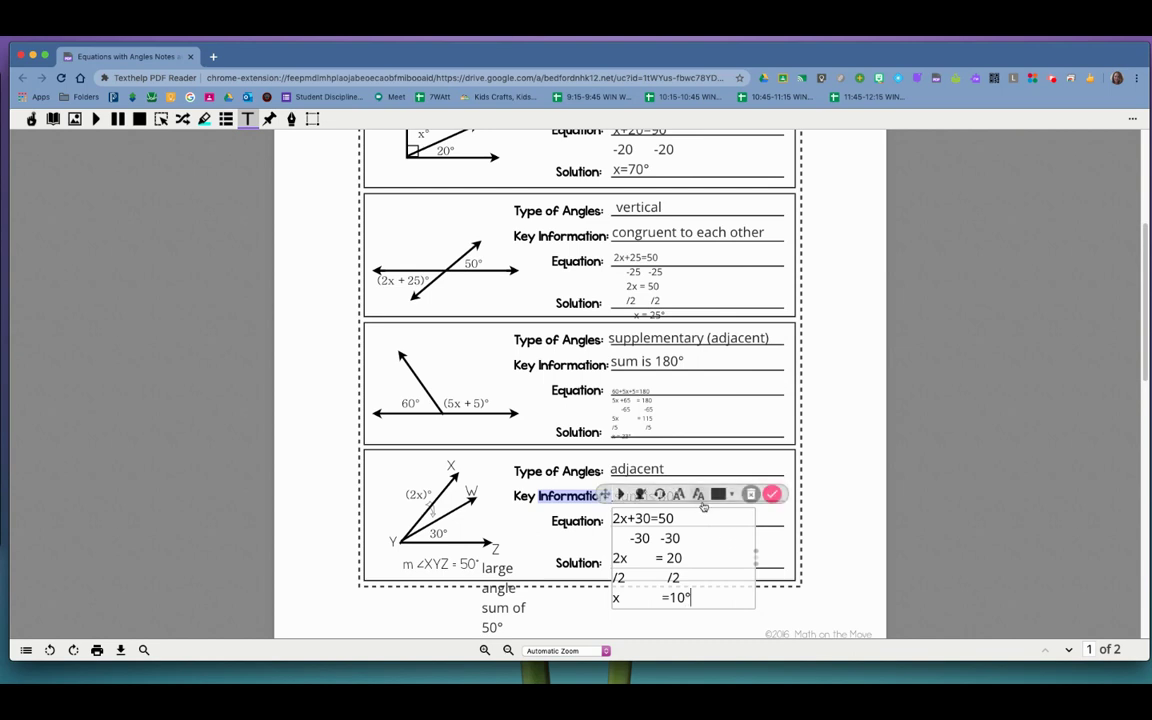
Shrink the equation text to fit, then delete the 'large angle sum of 50°' note.
left_click(698, 495)
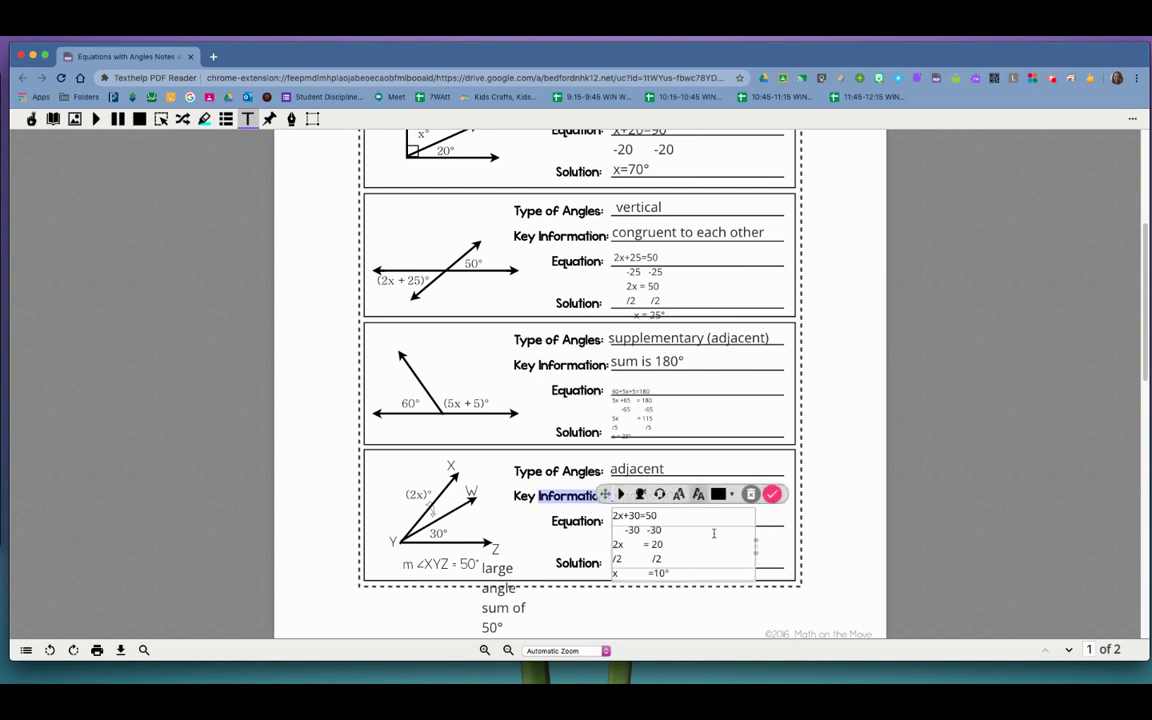
left_click(785, 633)
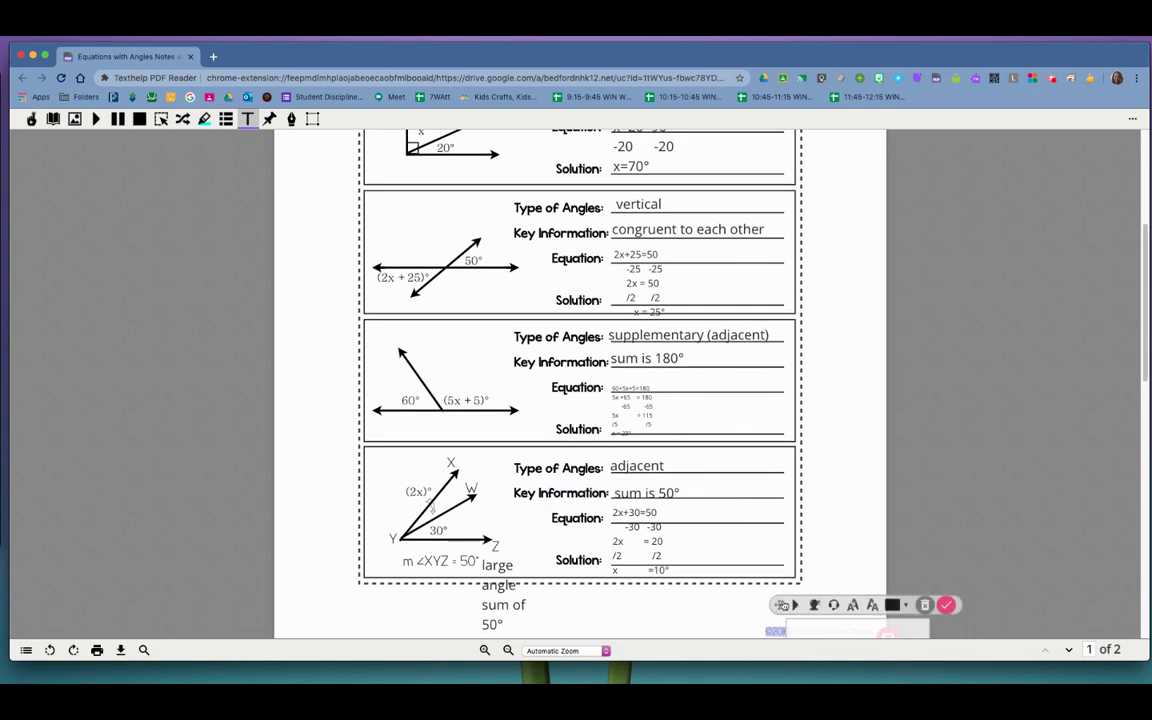
left_click(497, 600)
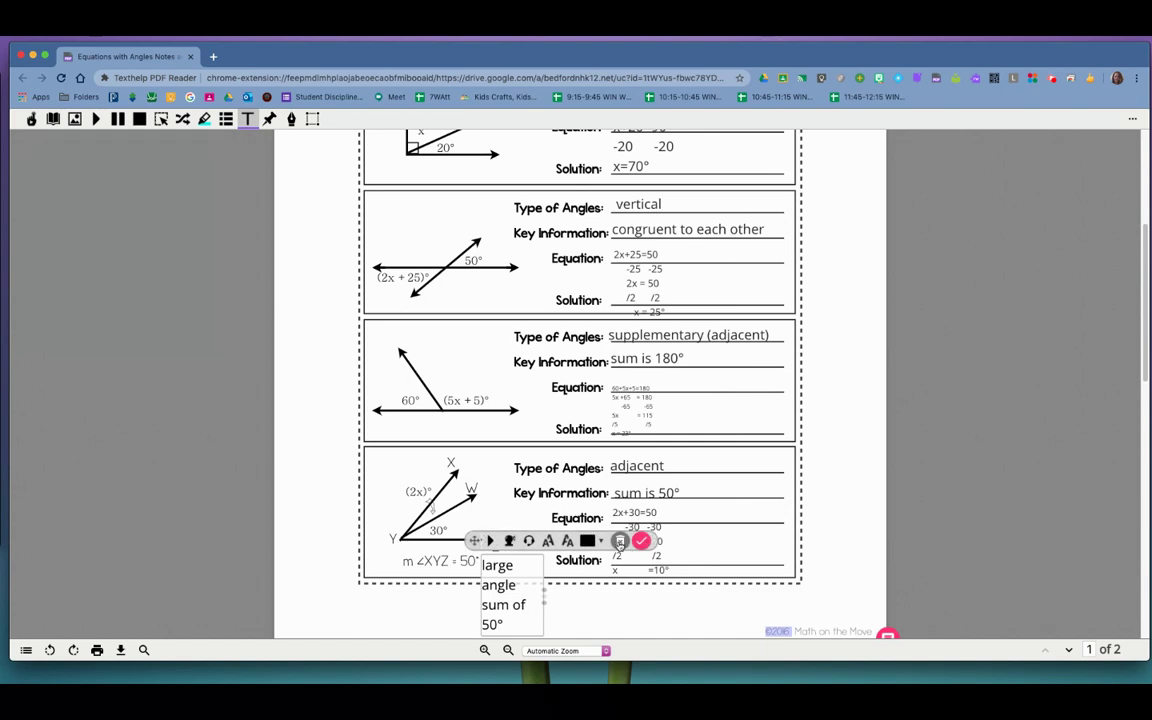
left_click(619, 541)
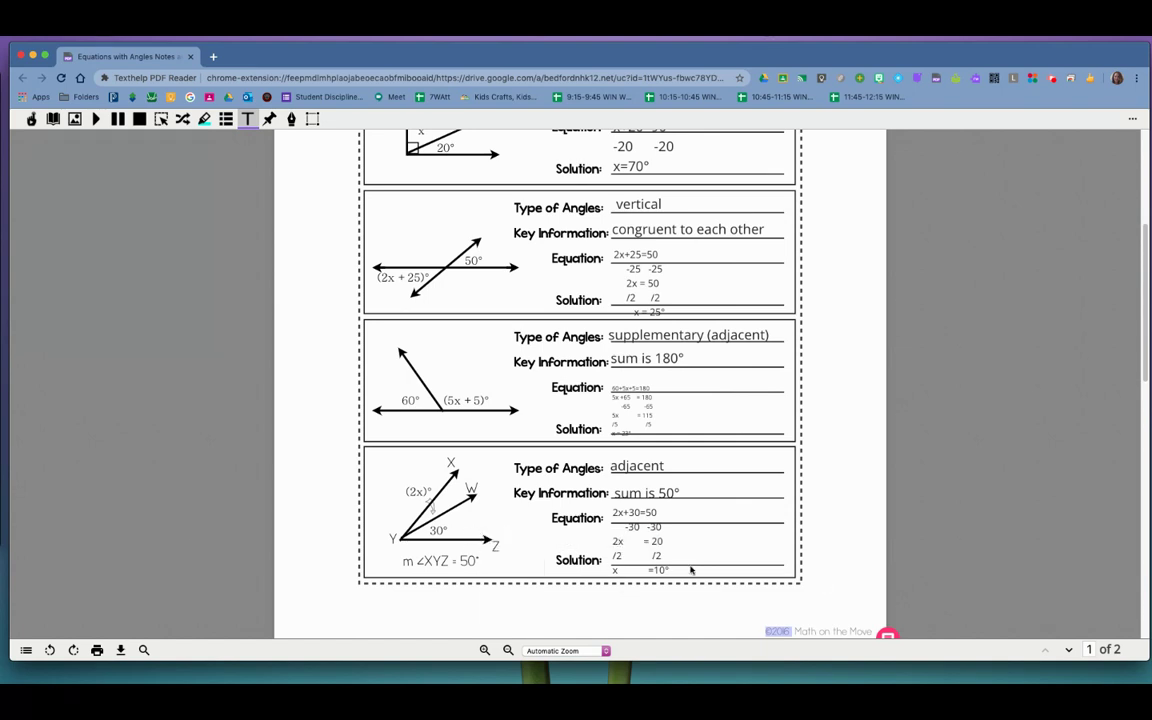
Scroll through page 2's practice problems 1–6, marking the ½x term in problem 3.
scroll(672, 566, "down", 7)
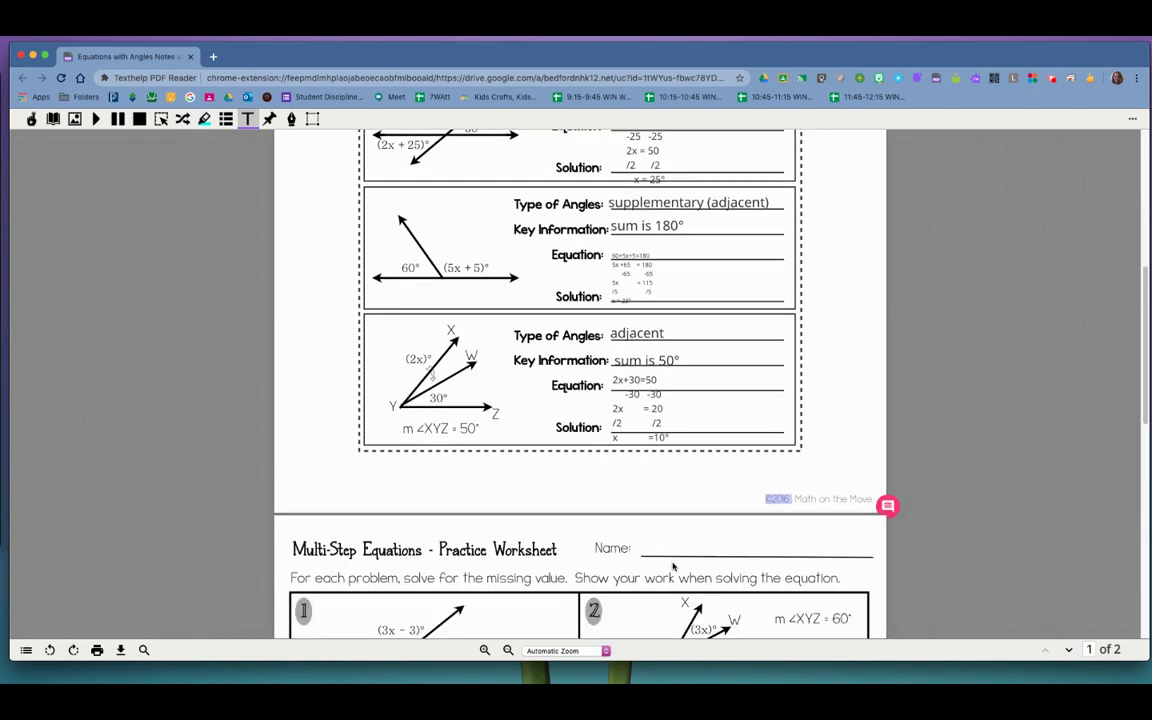
scroll(672, 566, "down", 1)
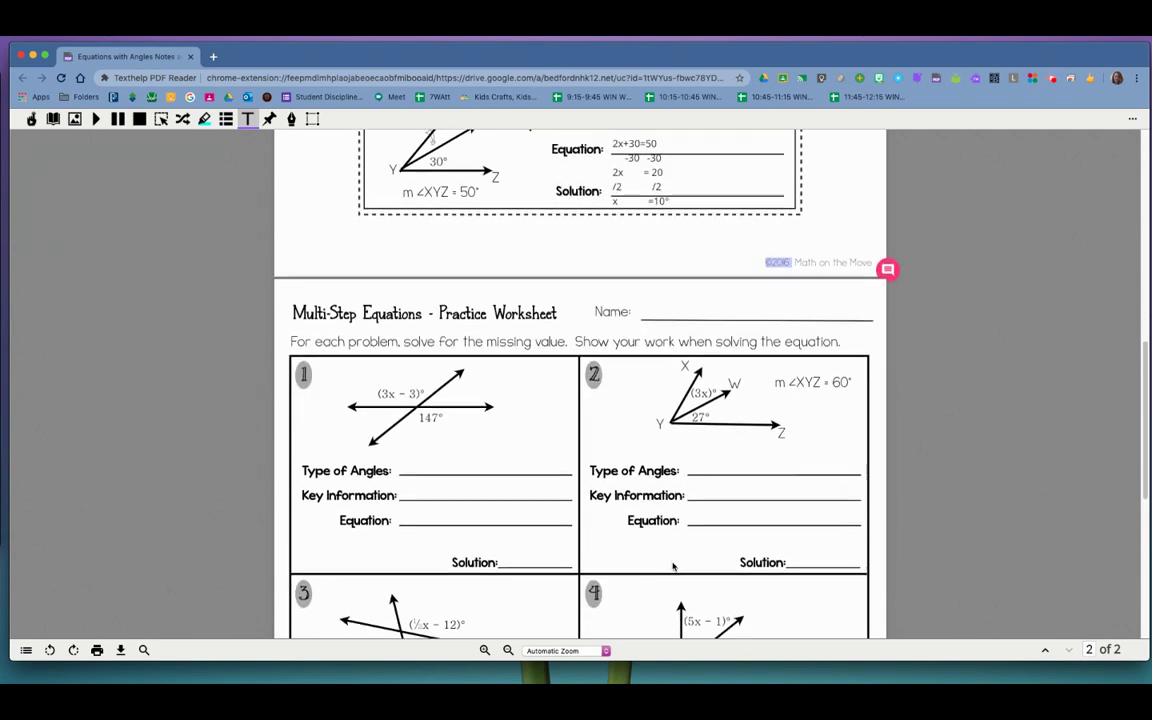
scroll(672, 566, "down", 3)
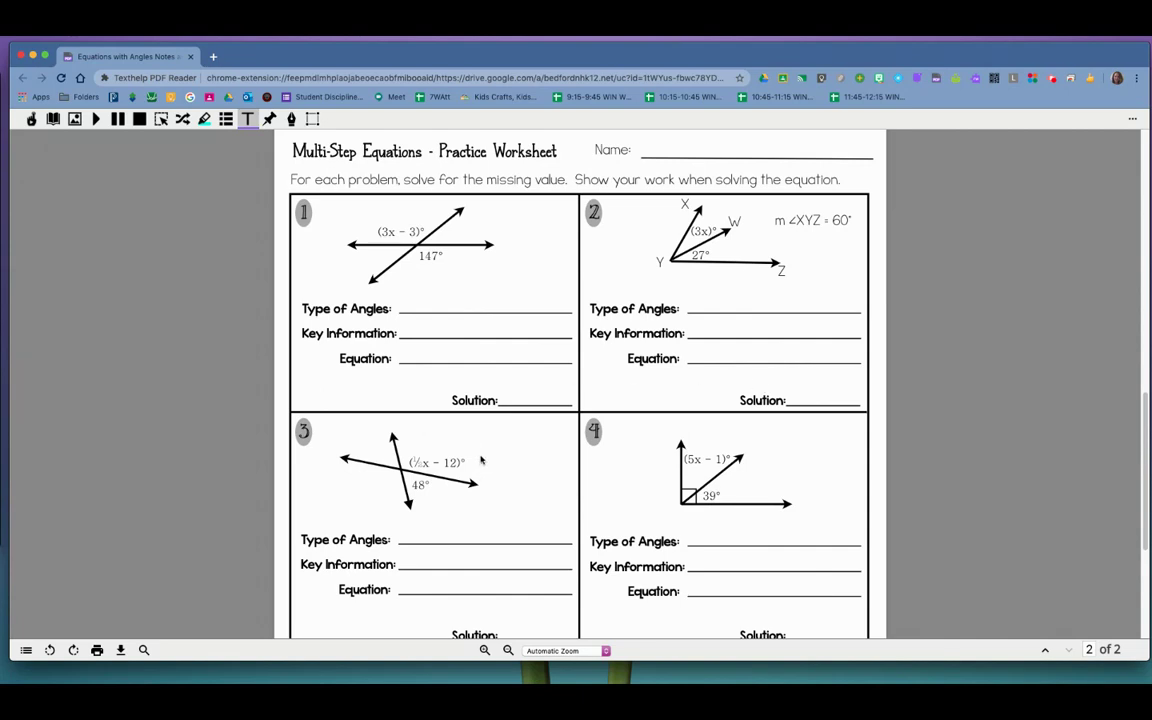
double_click(418, 462)
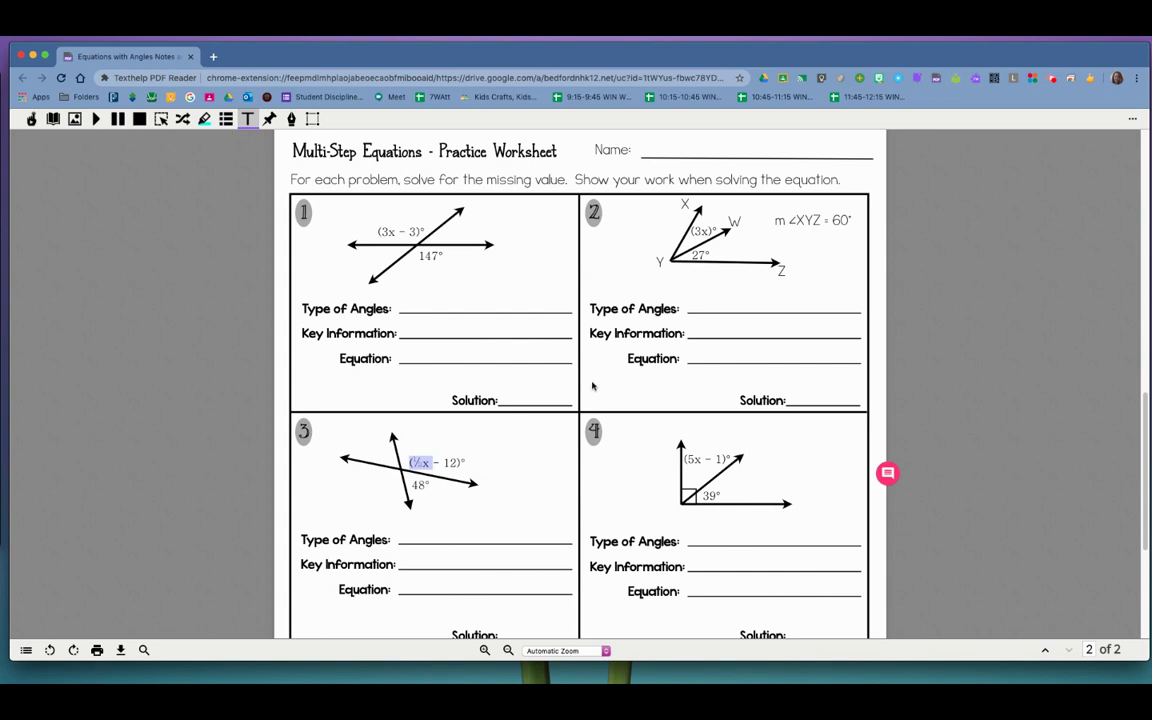
scroll(592, 386, "down", 5)
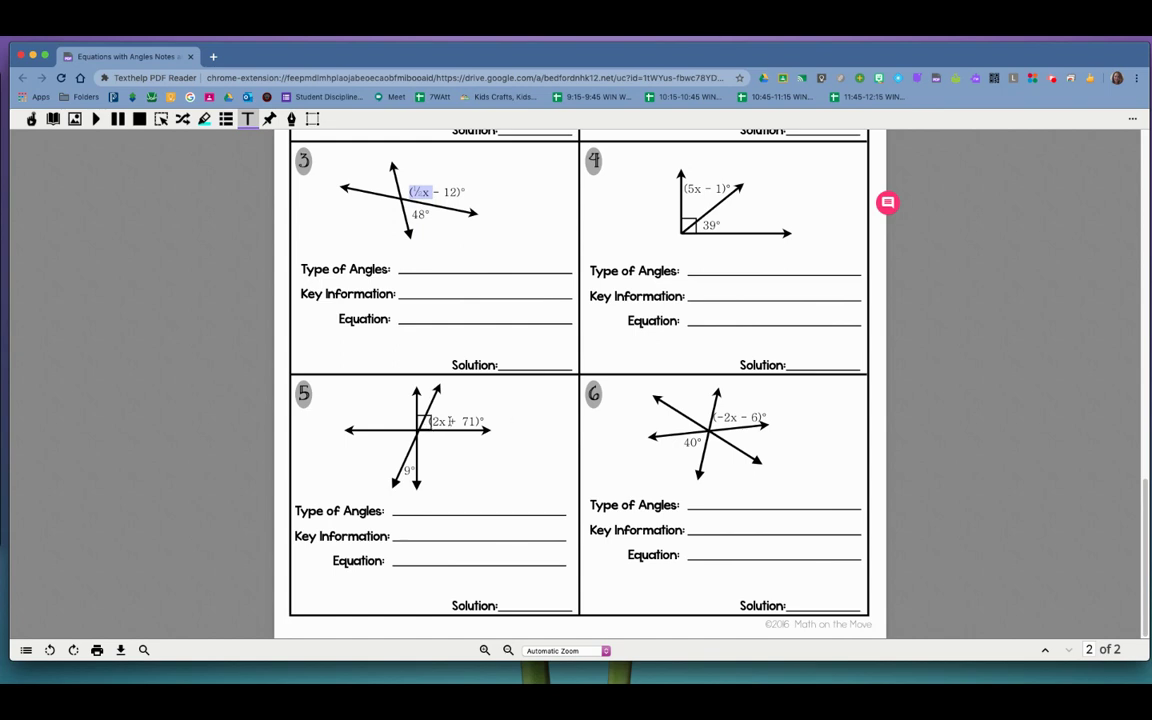
scroll(940, 388, "up", 5)
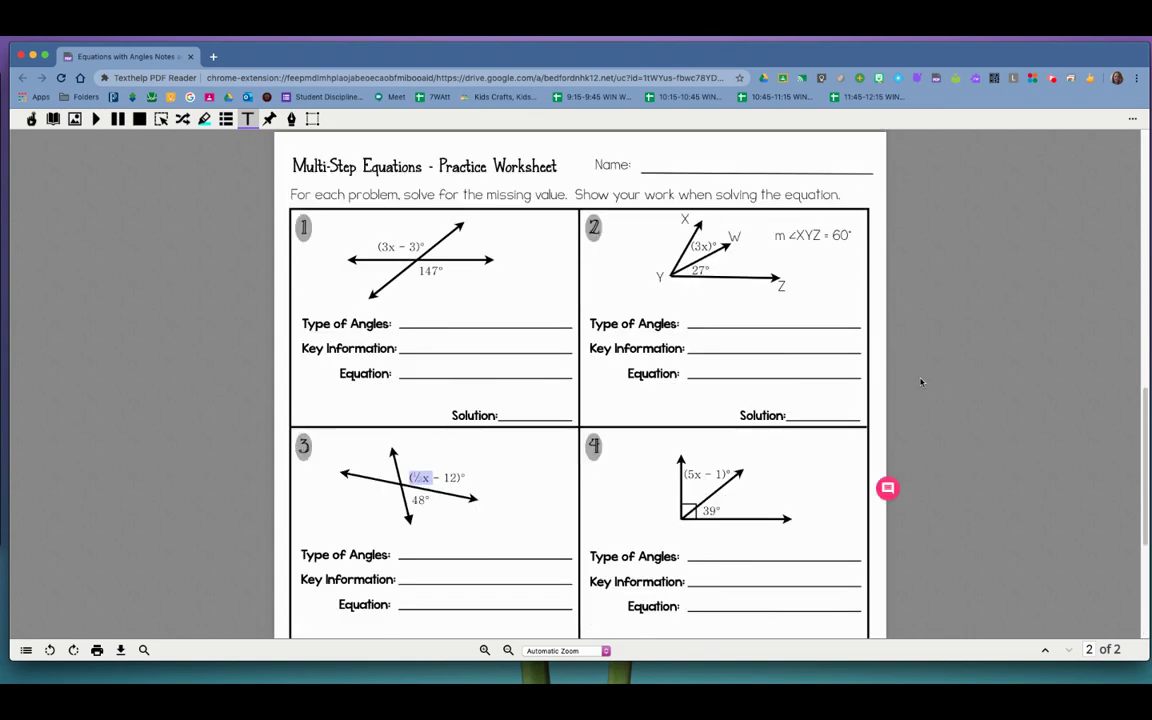
scroll(921, 383, "down", 5)
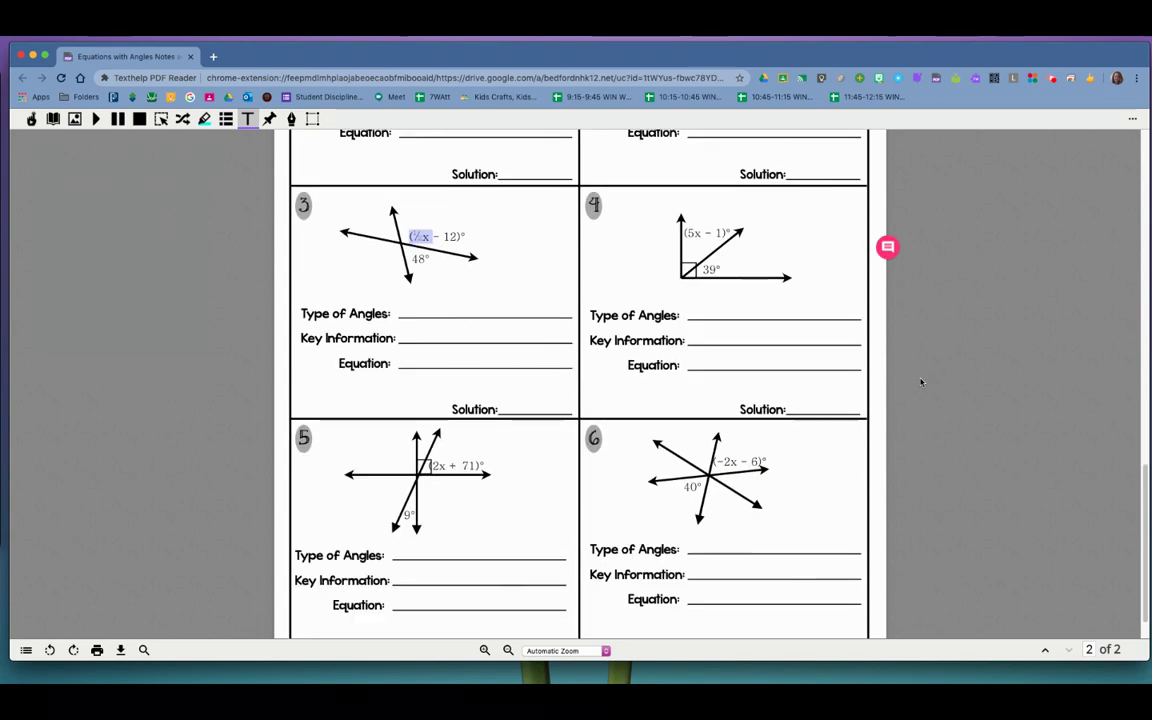
scroll(910, 387, "up", 3)
scroll(904, 388, "up", 8)
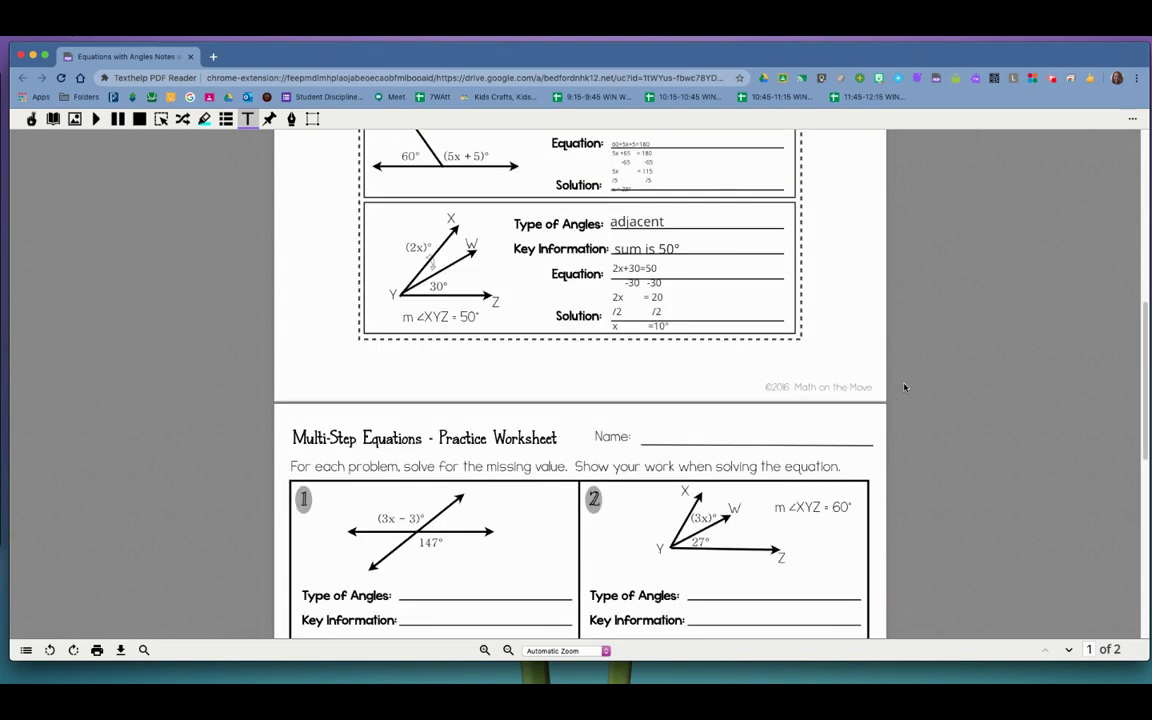
scroll(904, 388, "up", 3)
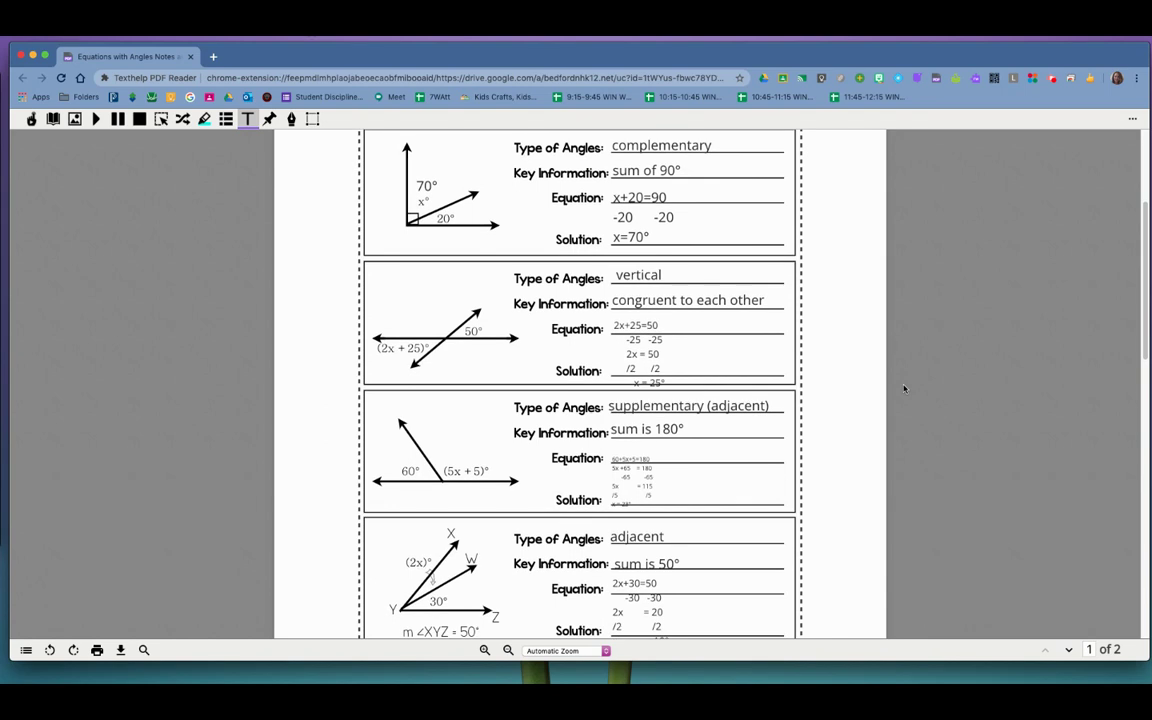
scroll(904, 388, "down", 8)
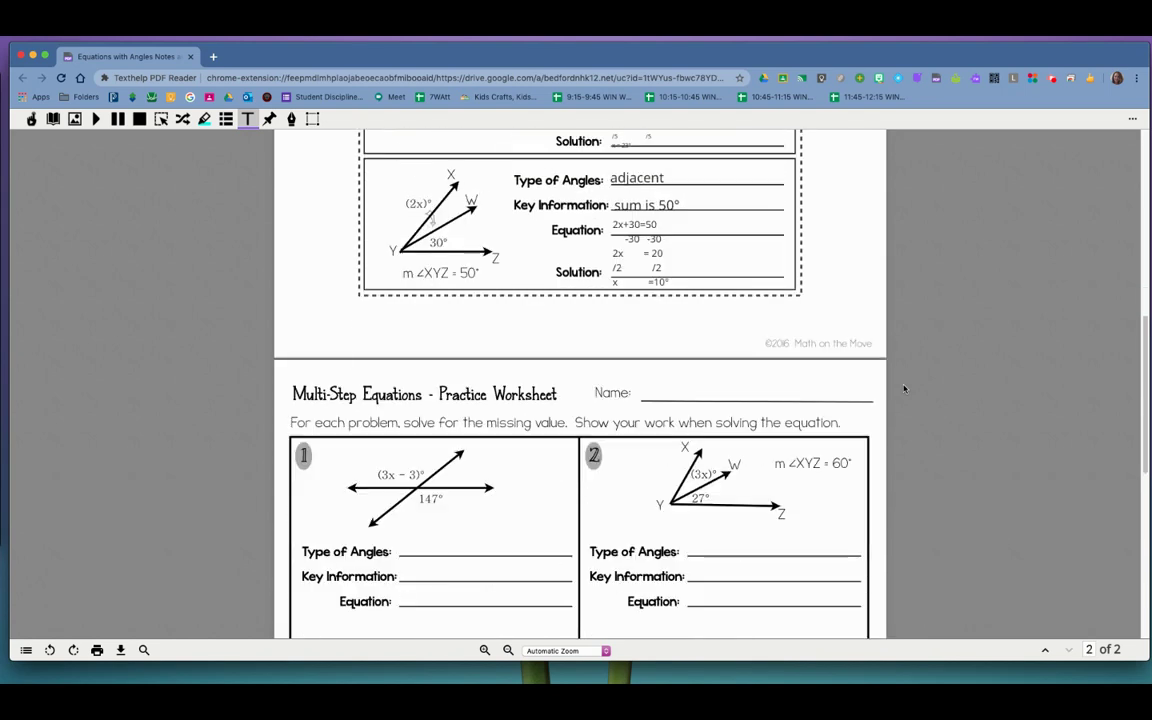
scroll(904, 388, "down", 5)
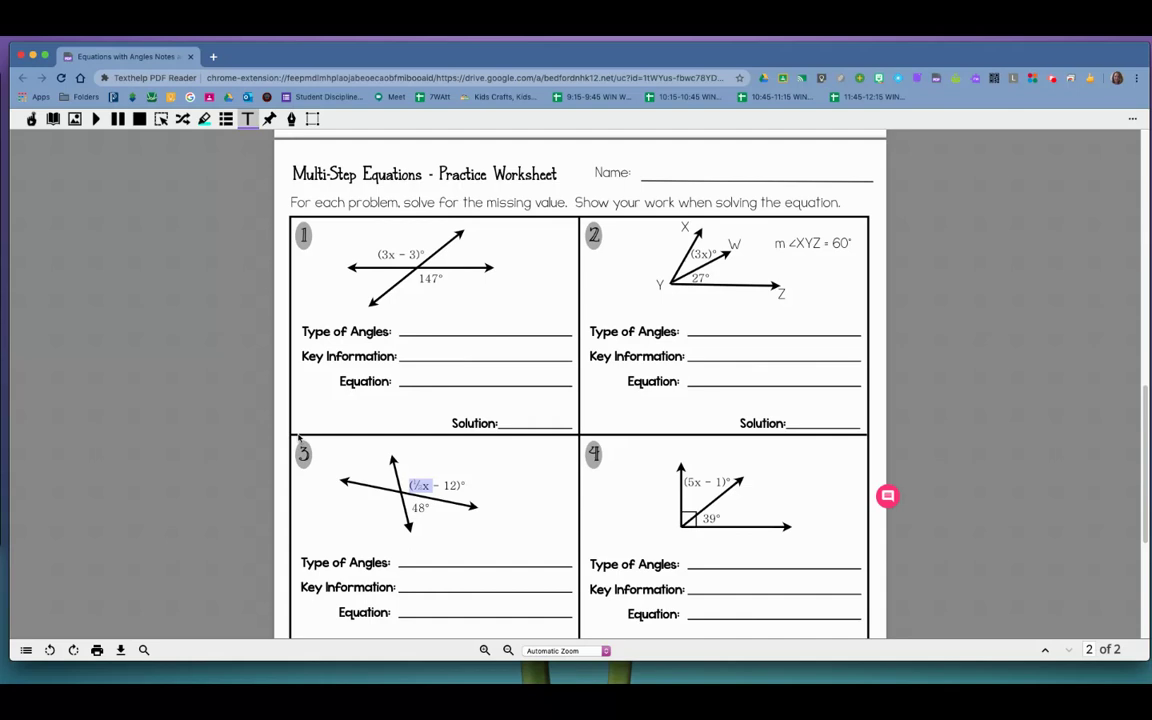